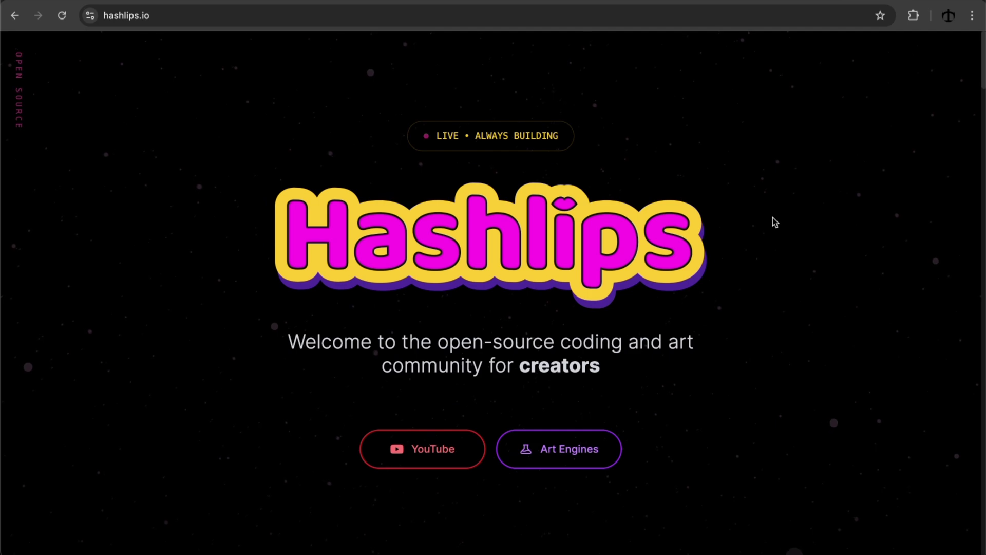
Scroll down hashlips.io and run the layer-order simulation preview.
scroll(772, 217, down, 8)
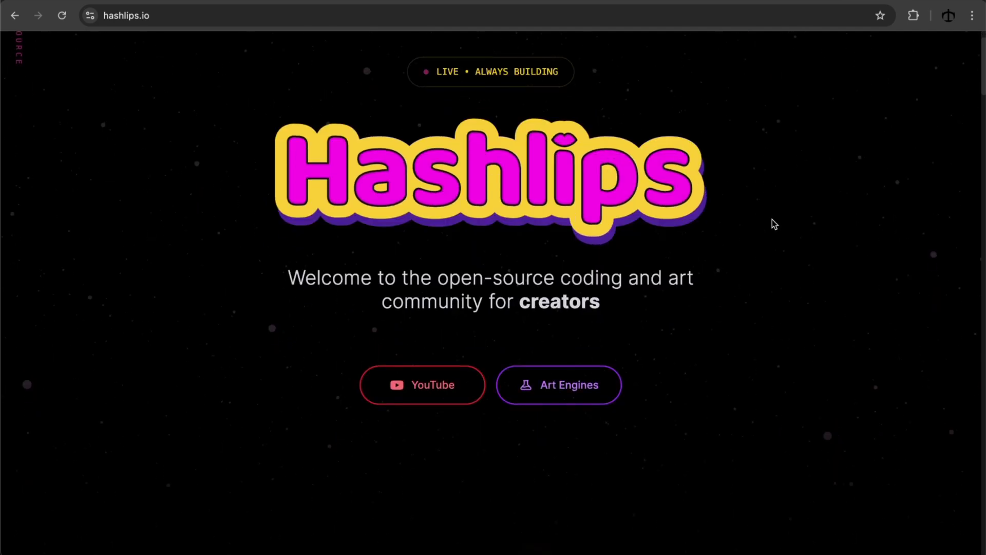
scroll(774, 222, down, 14)
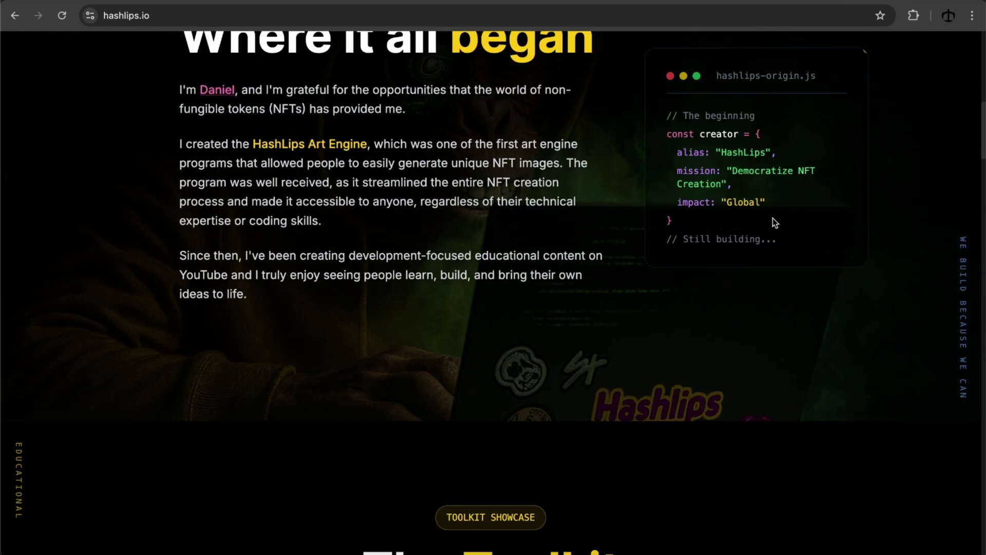
scroll(775, 222, down, 12)
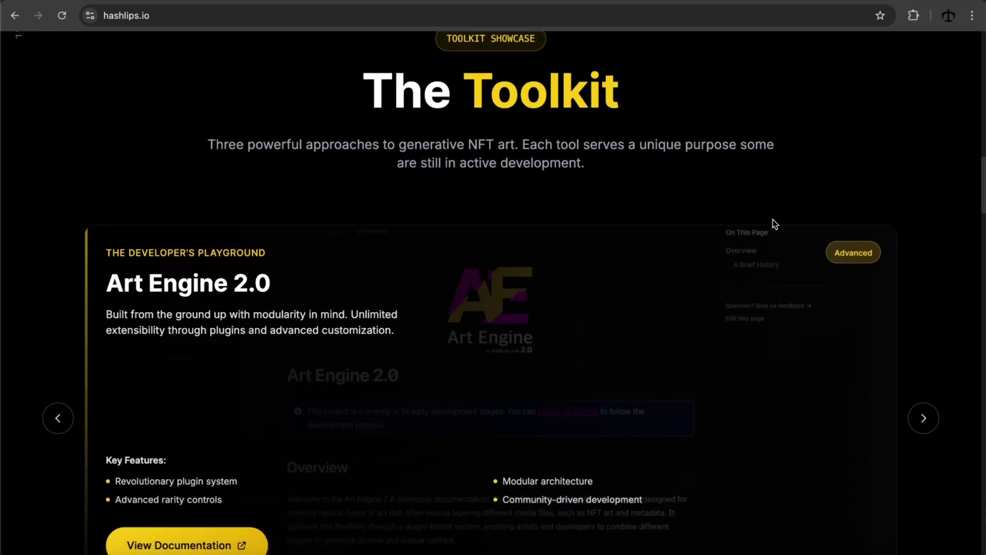
scroll(771, 222, down, 10)
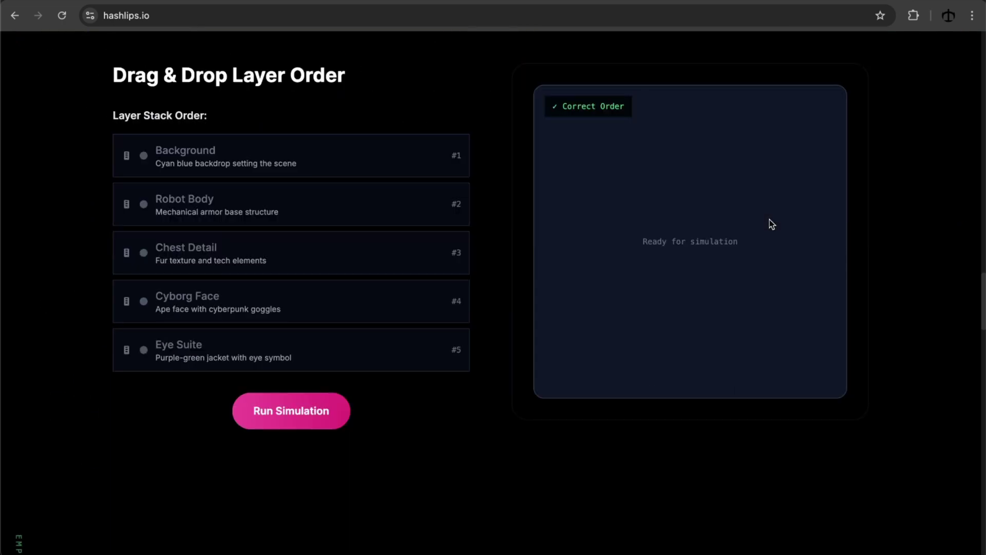
click(315, 420)
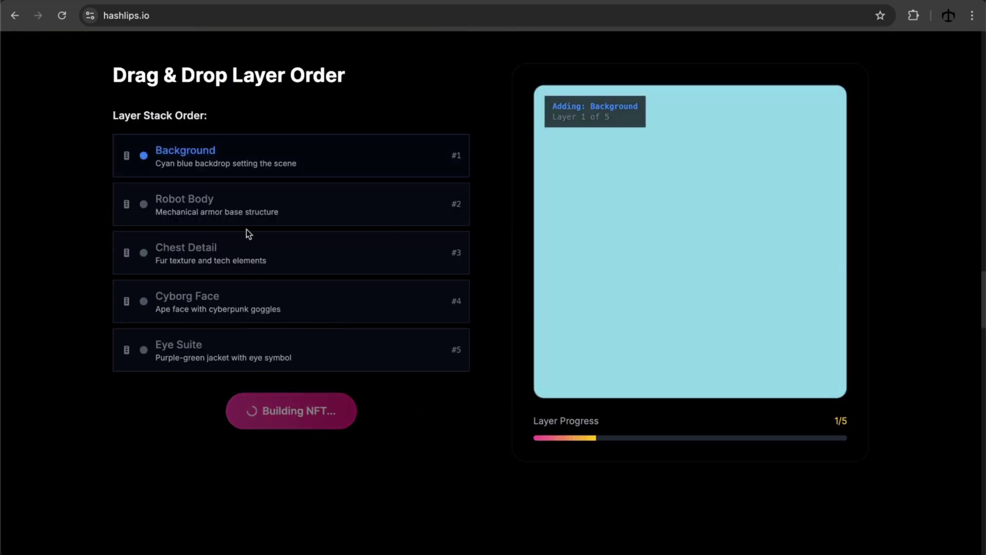
Rotate the 3D model and scroll on to The Toolkit carousel's Art Engine 2.0 slide.
scroll(405, 369, down, 1)
scroll(405, 369, down, 15)
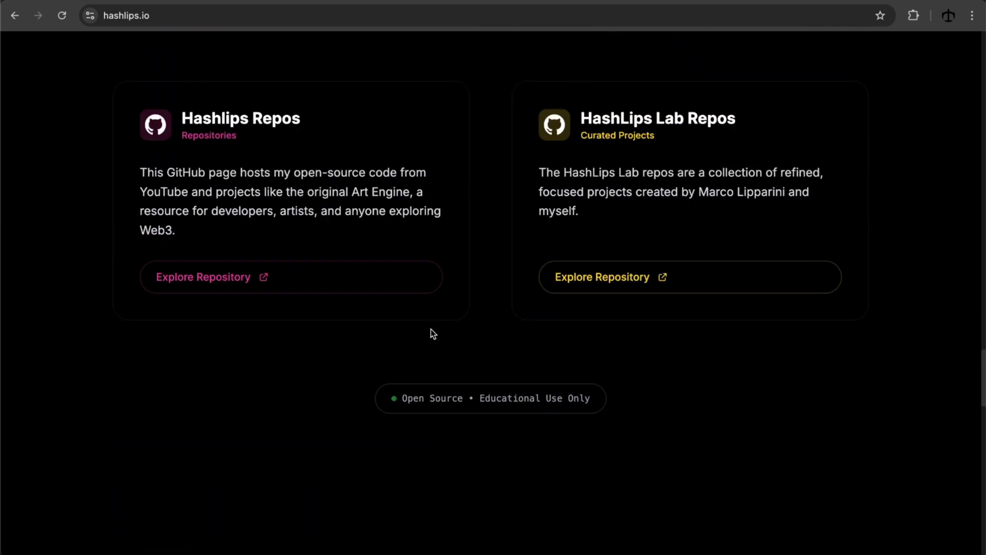
scroll(431, 332, down, 6)
scroll(433, 332, down, 4)
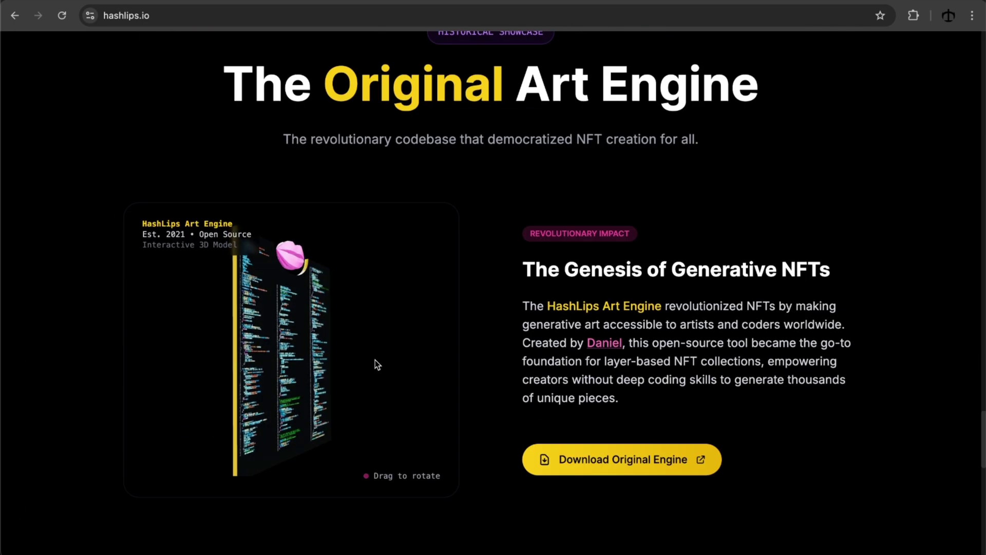
drag(375, 360, 386, 334)
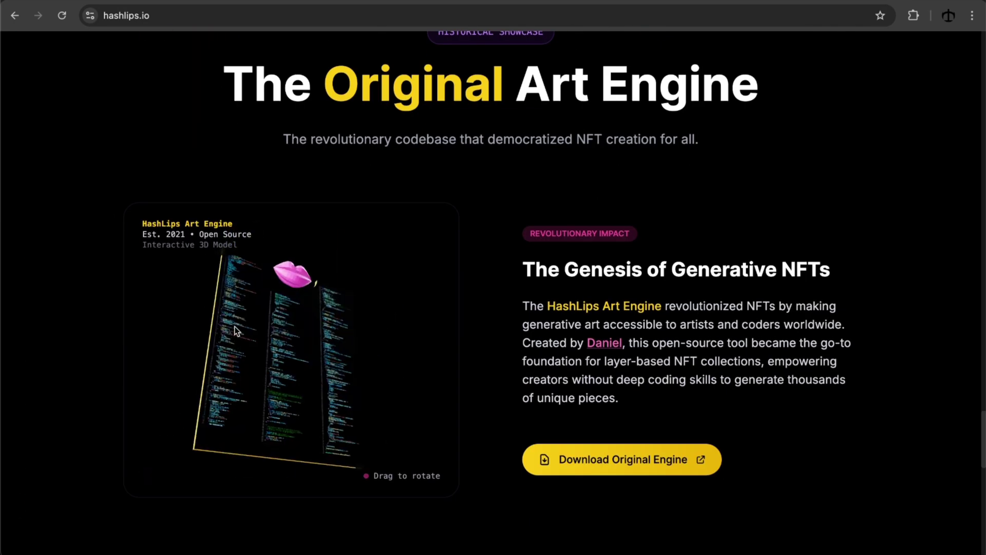
scroll(496, 318, down, 5)
scroll(497, 318, down, 2)
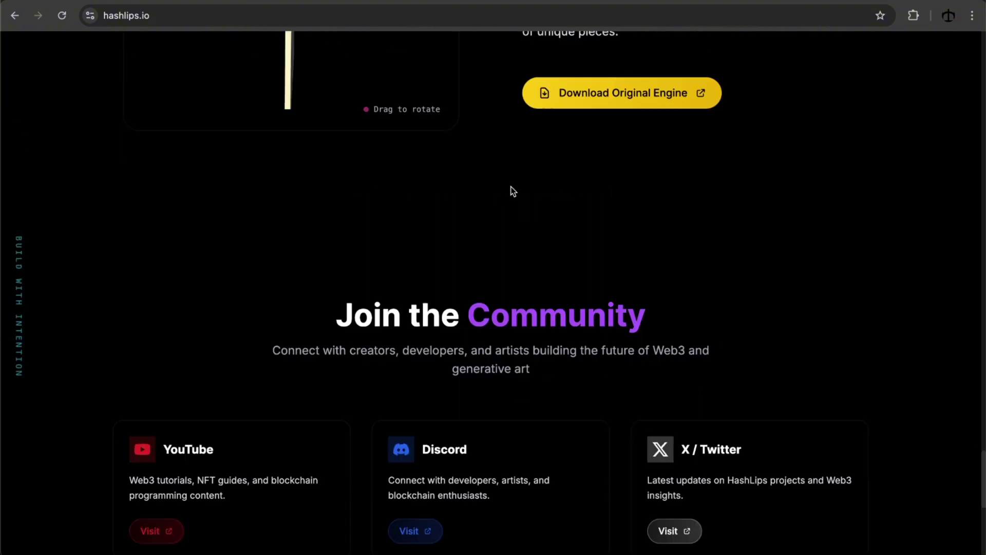
scroll(512, 188, up, 20)
scroll(511, 187, down, 15)
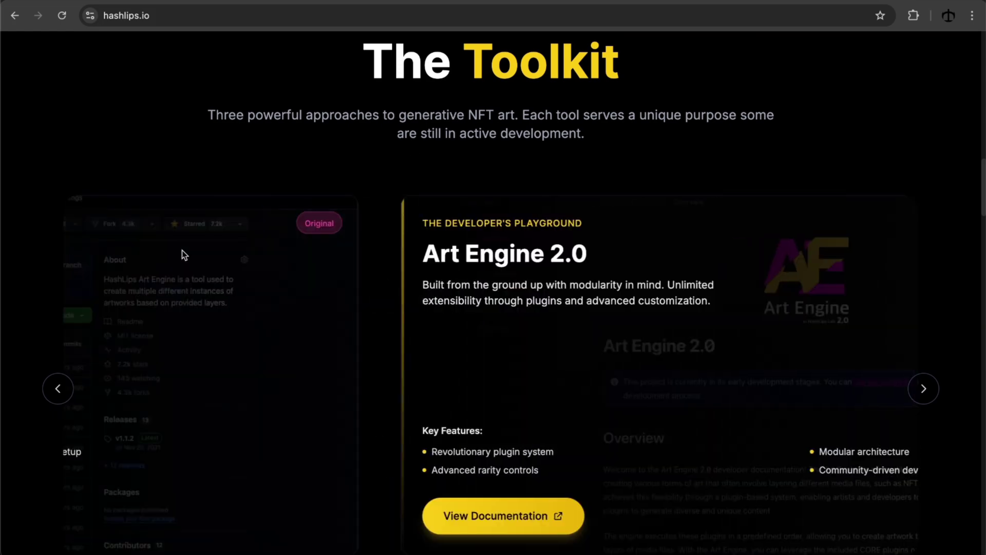
click(63, 384)
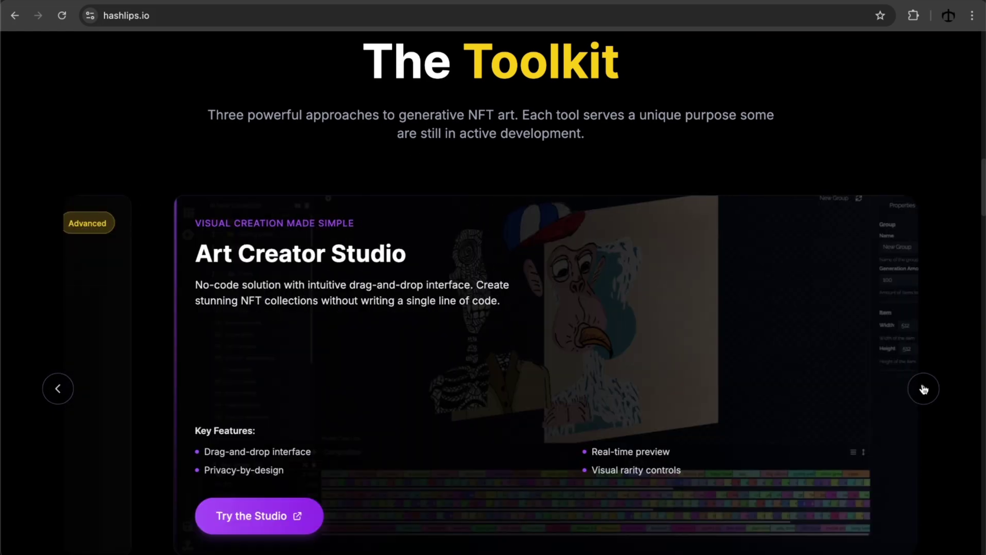
click(925, 388)
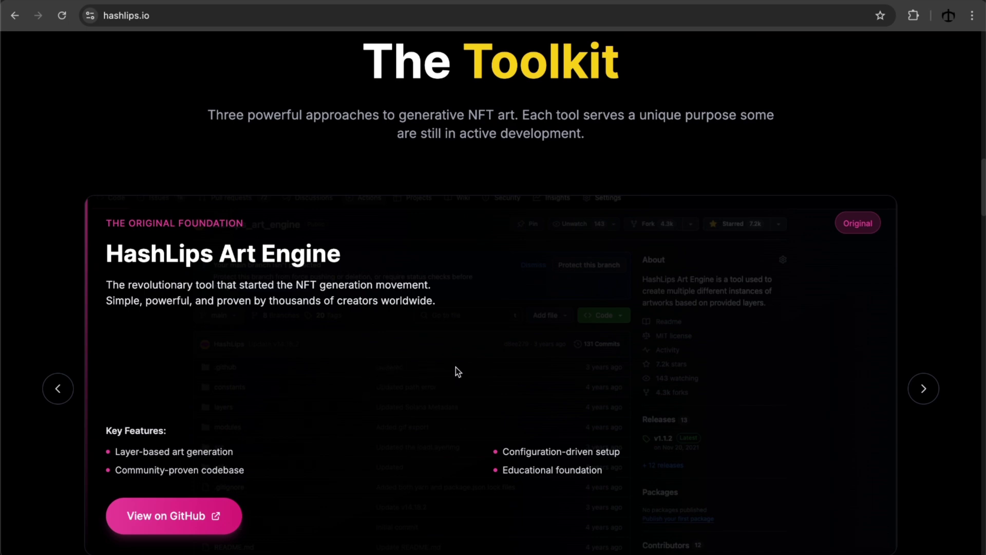
click(923, 390)
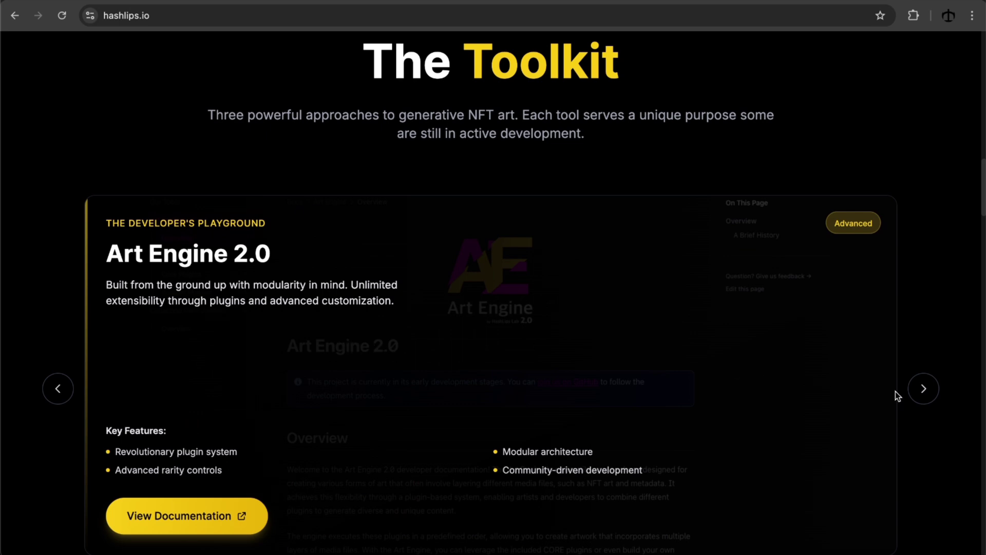
click(923, 389)
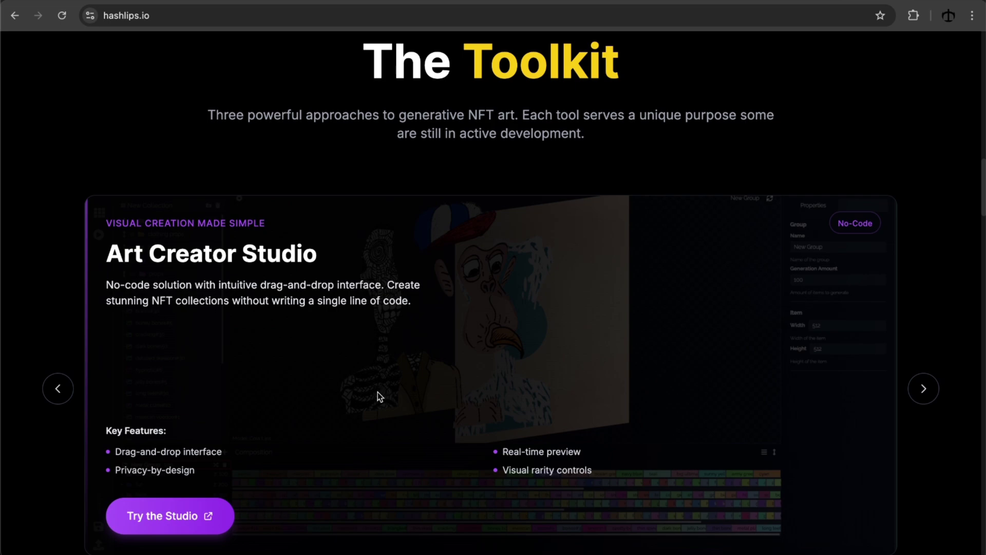
Launch the studio via Try the Studio and accept its Terms and Conditions.
click(167, 516)
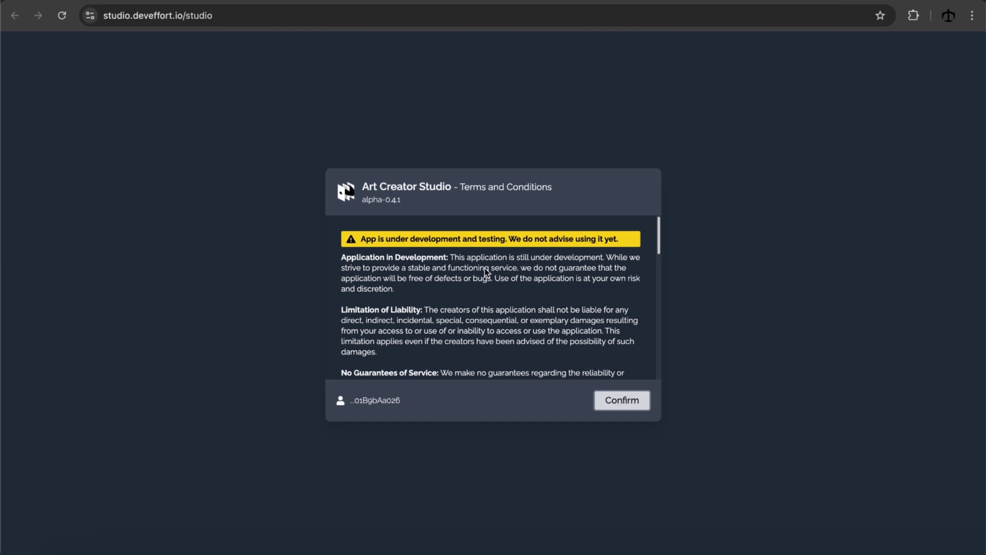
scroll(484, 267, down, 15)
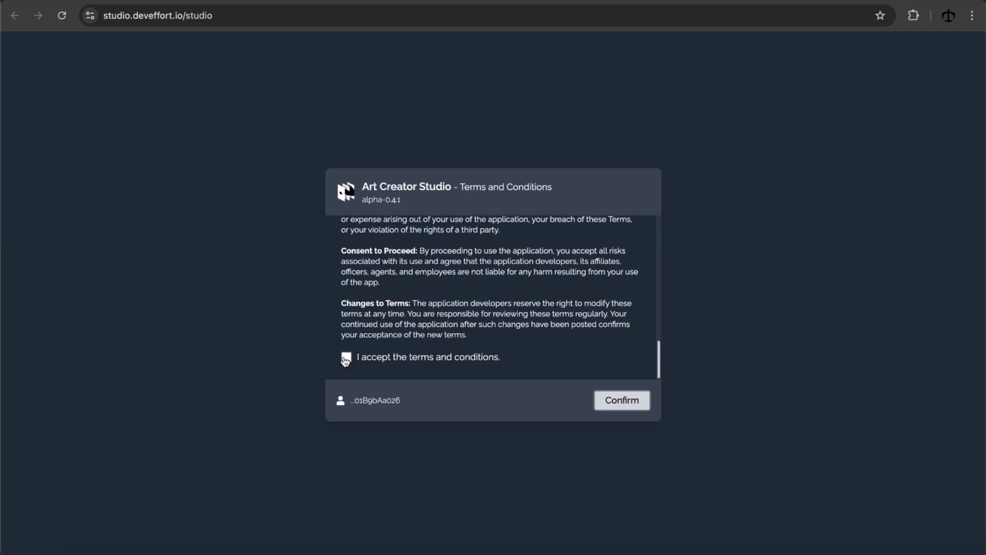
click(610, 400)
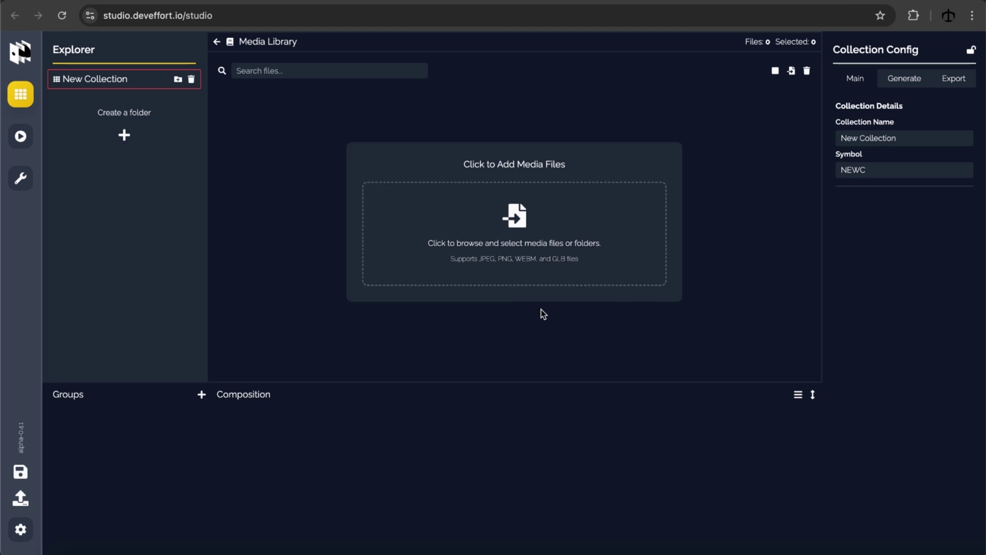
Import the Data folder of trait images, and name the collection 'Sketchy Apes 2' with symbol SABC2.
click(516, 228)
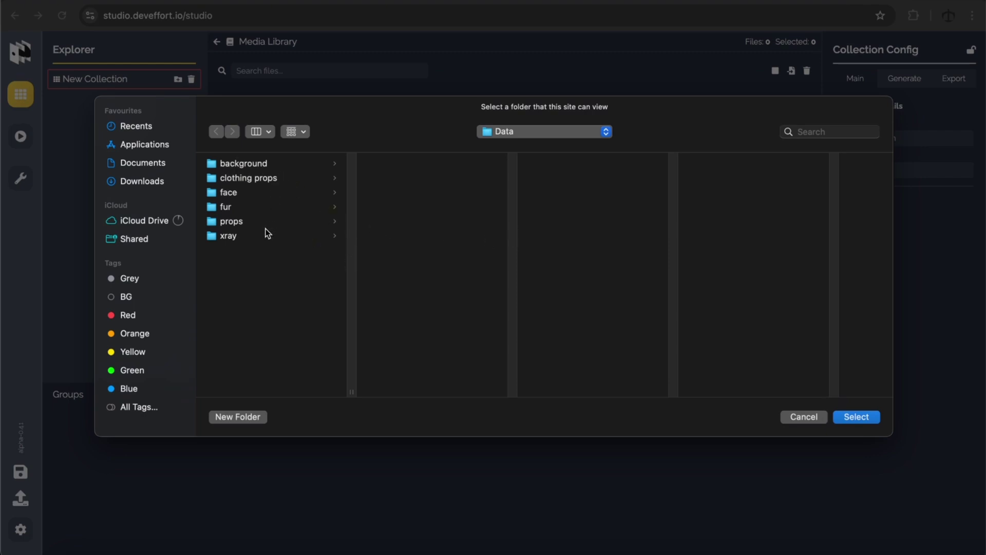
click(853, 421)
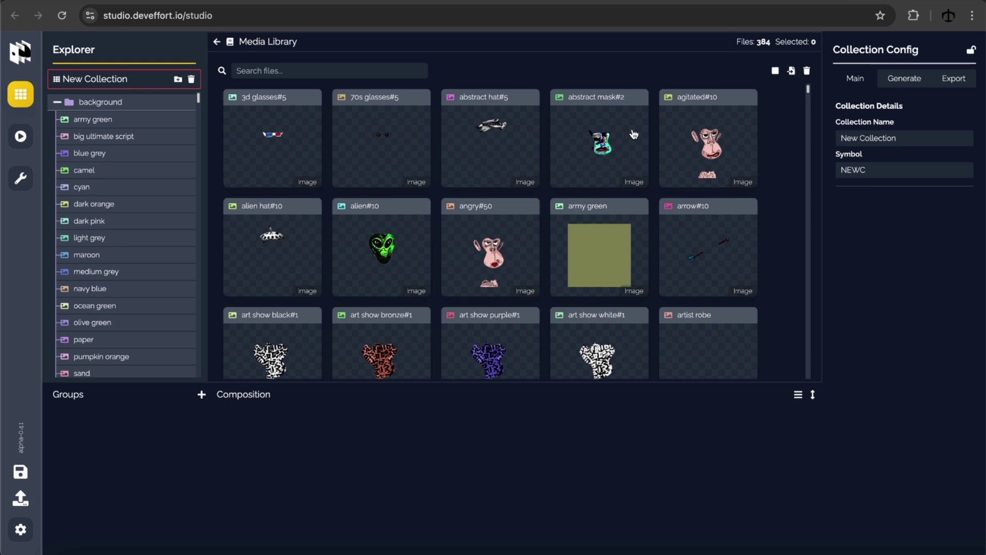
triple_click(913, 142)
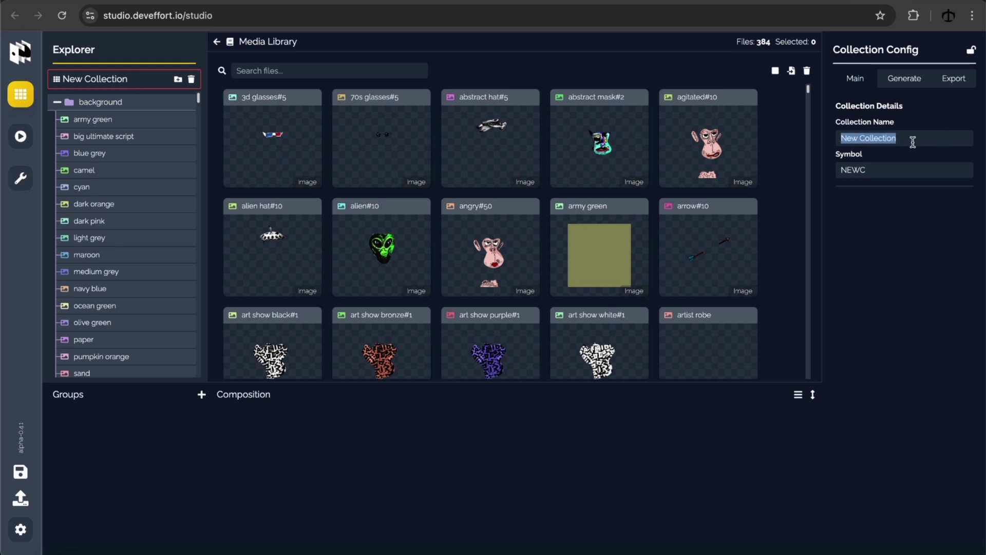
text(Sketchy)
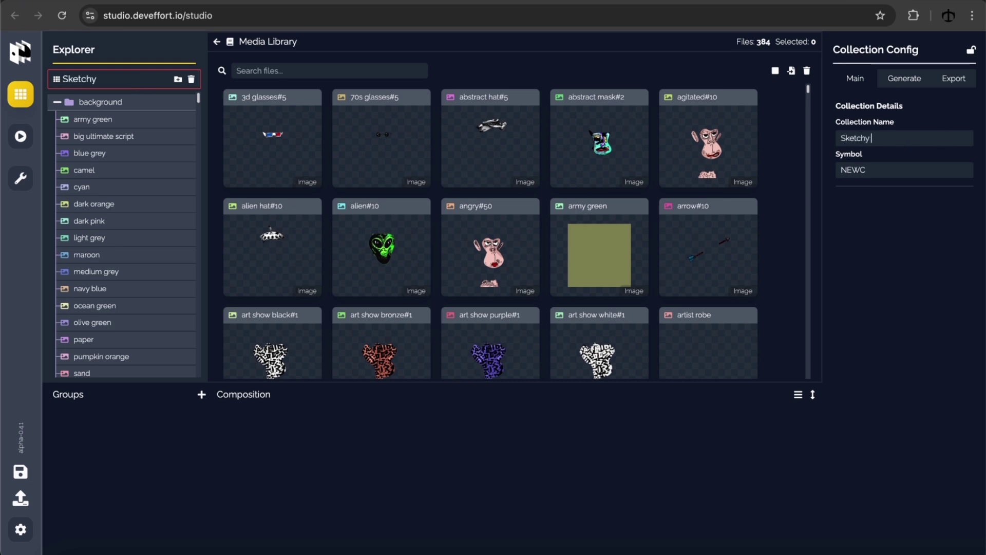
text( Apes 2)
double_click(874, 173)
text(SABC2)
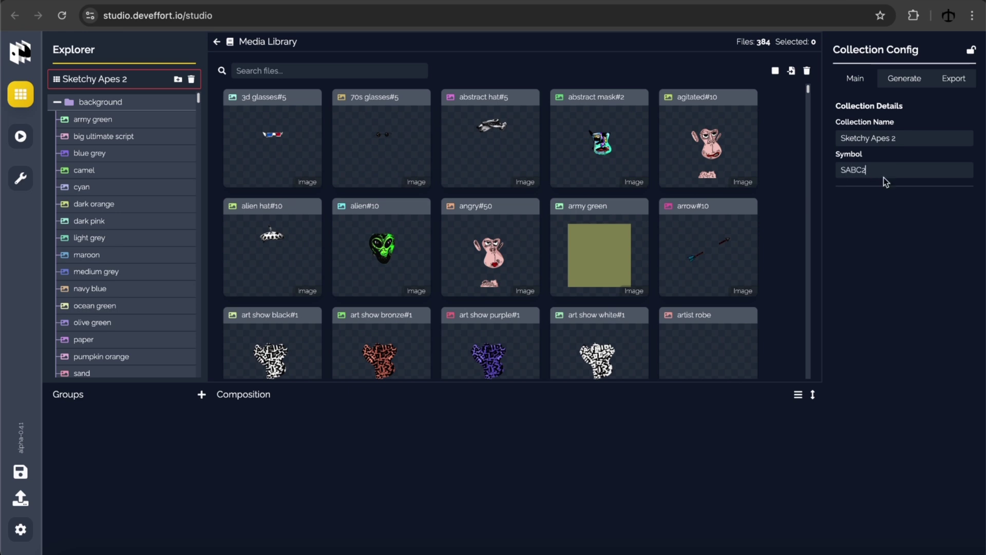
Create Group 1 with fur moved under background and the xray layer removed.
click(201, 394)
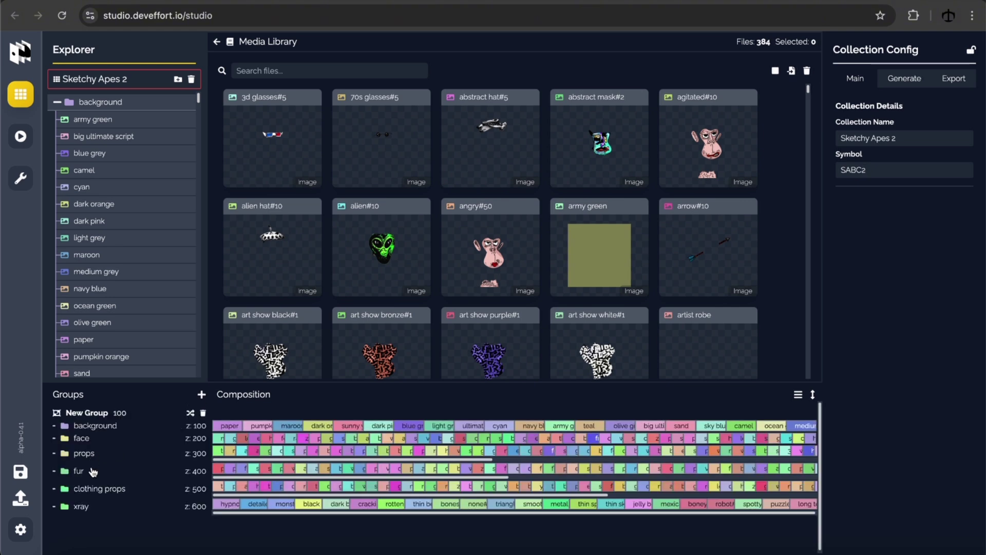
drag(92, 471, 91, 440)
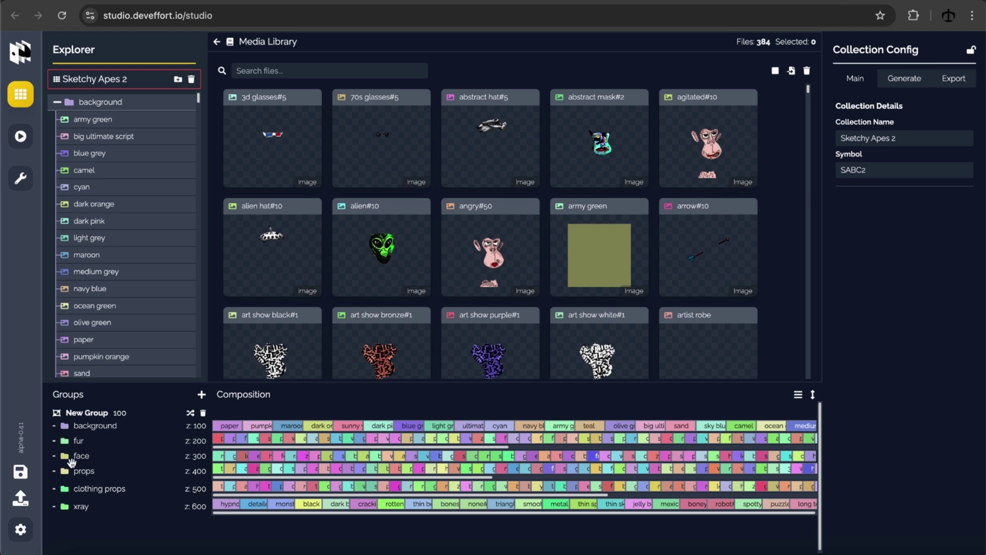
click(128, 509)
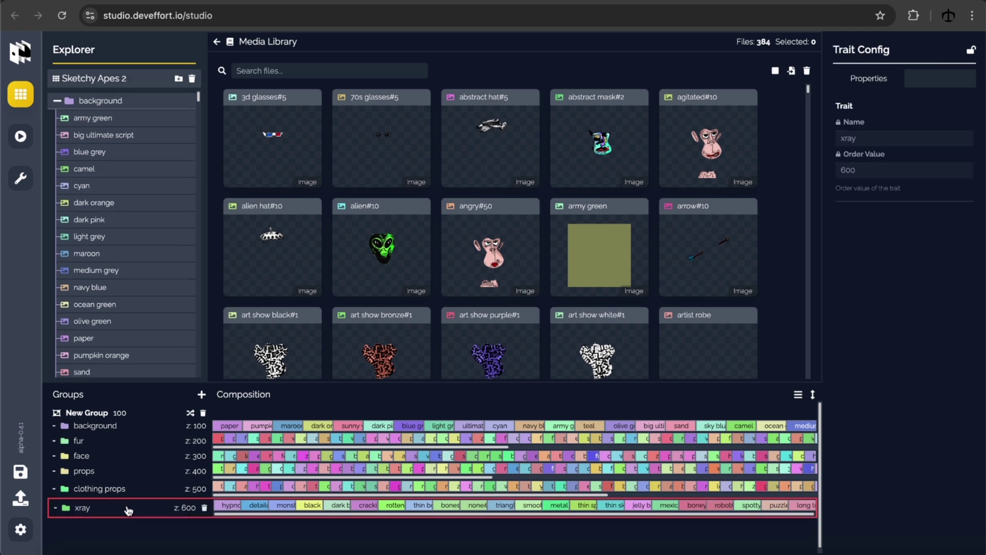
click(204, 508)
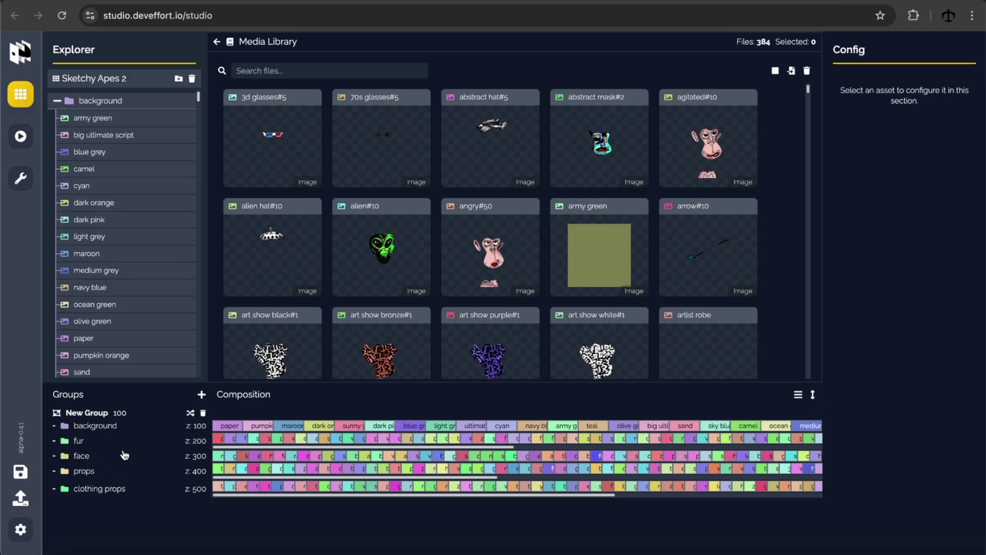
click(128, 412)
click(861, 138)
key(BackSpace)
key(BackSpace)
key(BackSpace)
key(BackSpace)
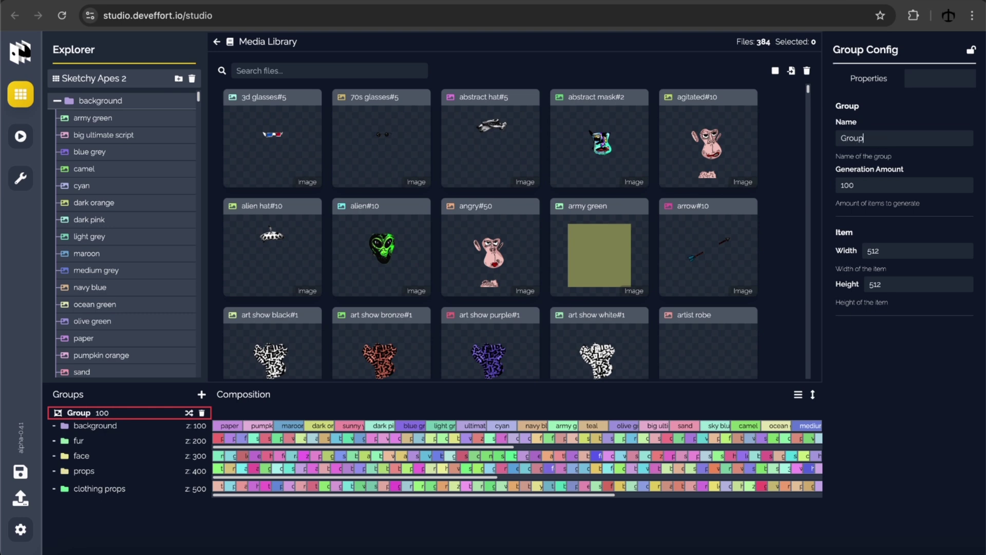
text(1)
Add a second group named 'Group 2', fur under background, clothing props and props removed.
click(202, 394)
scroll(108, 457, down, 3)
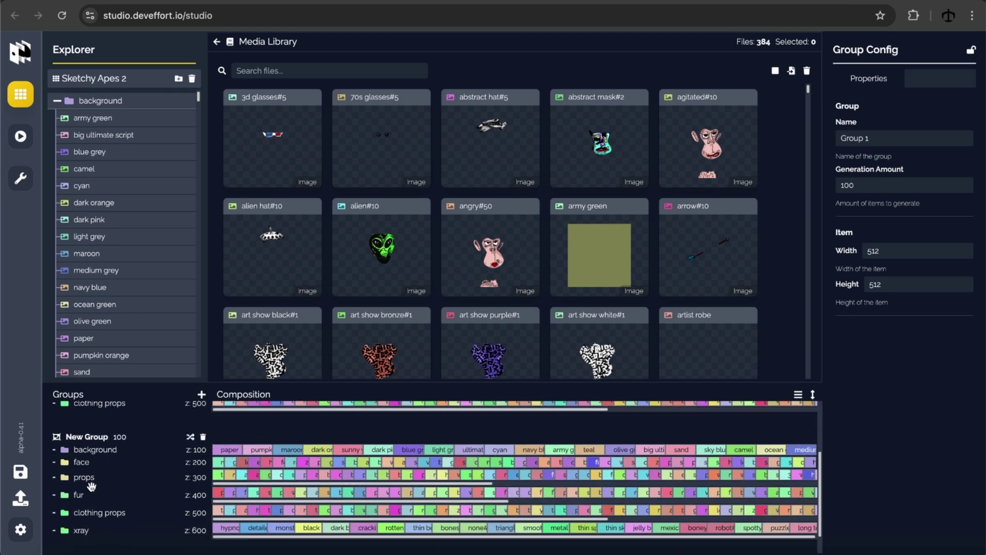
drag(90, 496, 96, 465)
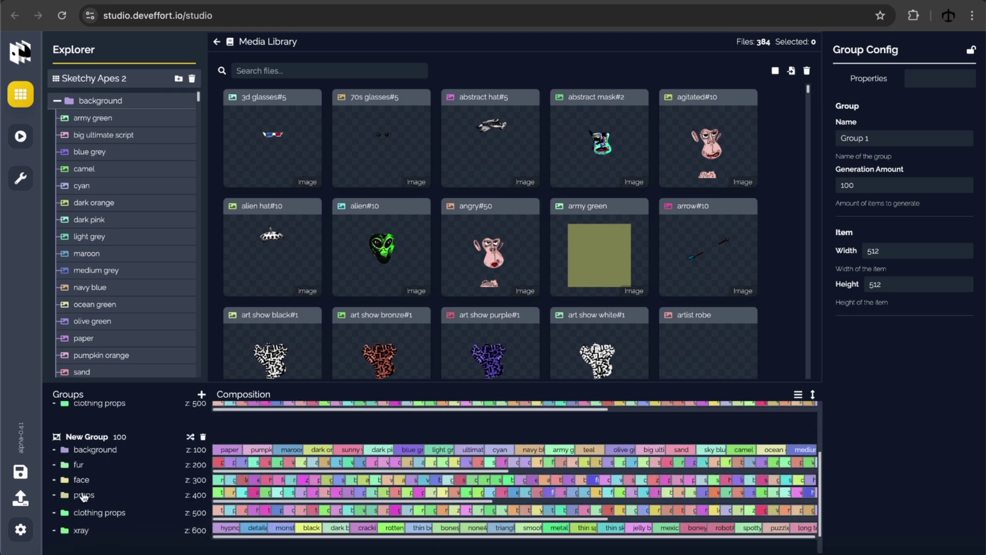
click(200, 532)
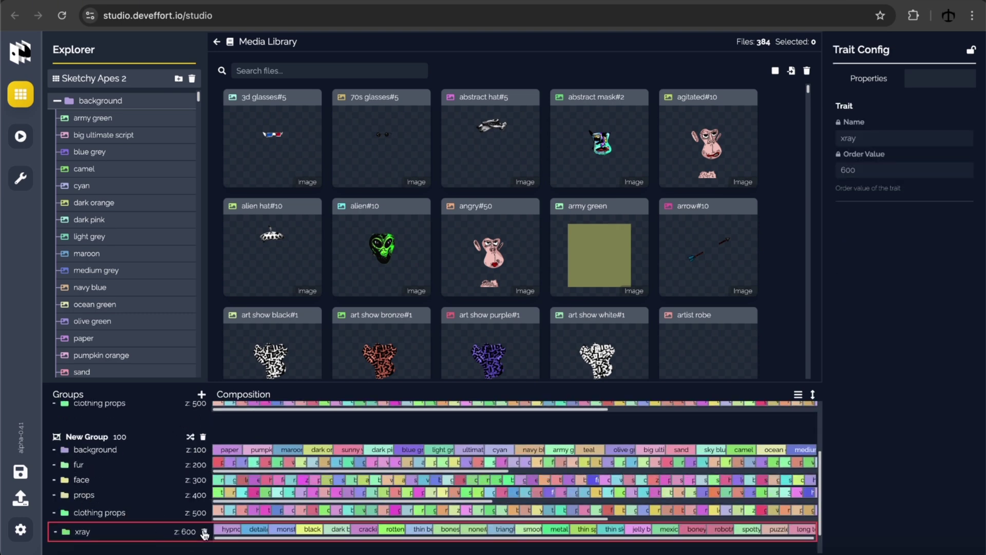
click(135, 512)
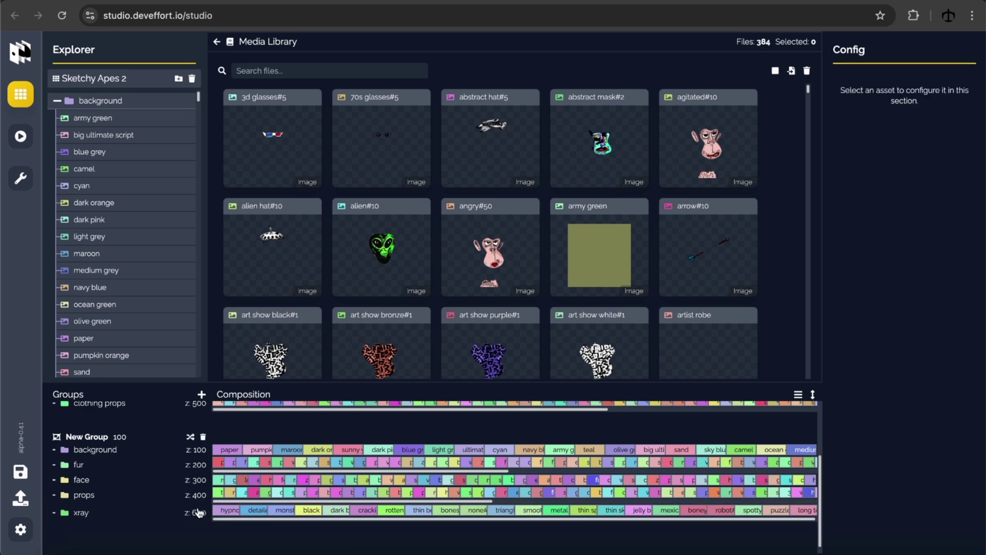
click(205, 498)
click(205, 496)
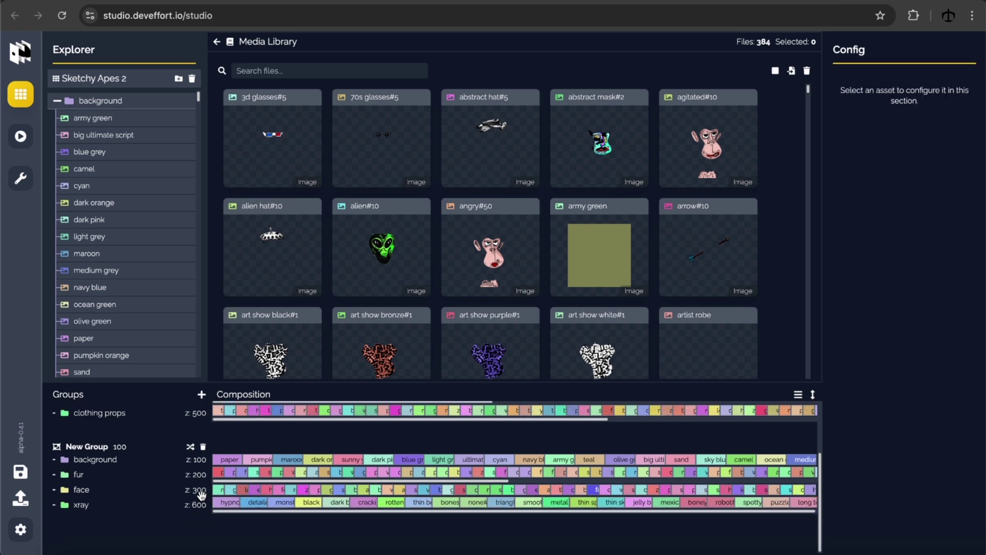
click(117, 449)
triple_click(863, 139)
text(Group 2)
Set the Generation Amount of both Group 1 and Group 2 to 5.
scroll(113, 465, up, 3)
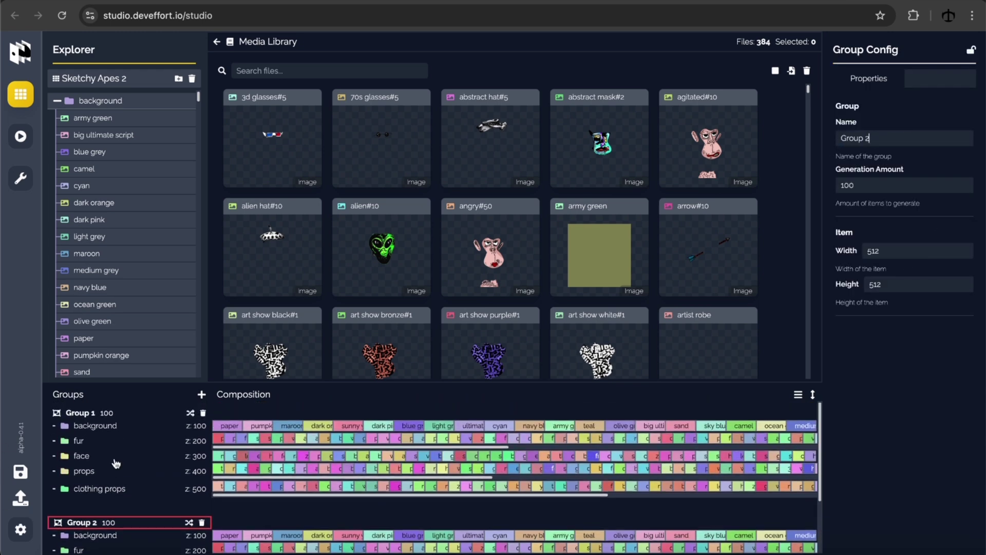
click(118, 414)
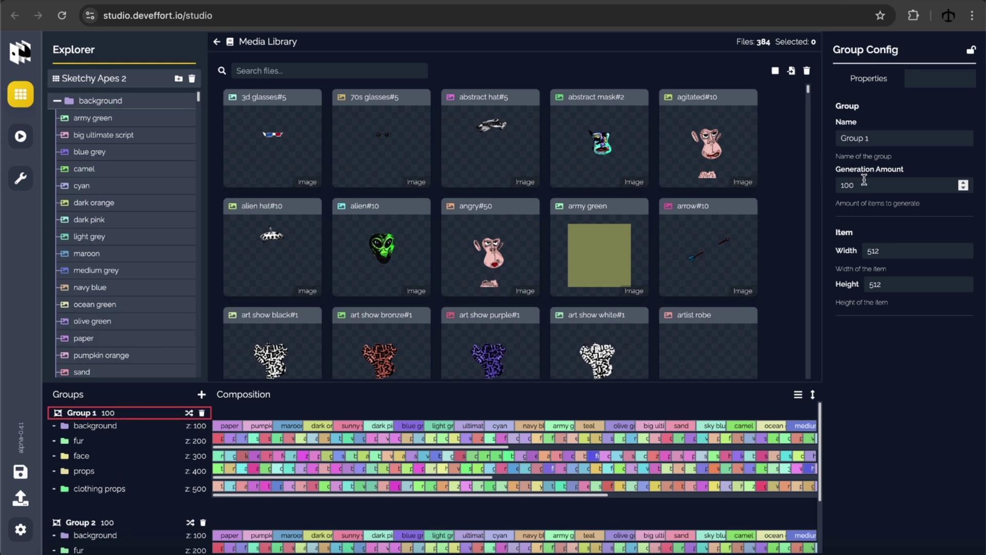
drag(864, 179, 827, 183)
text(5)
click(92, 521)
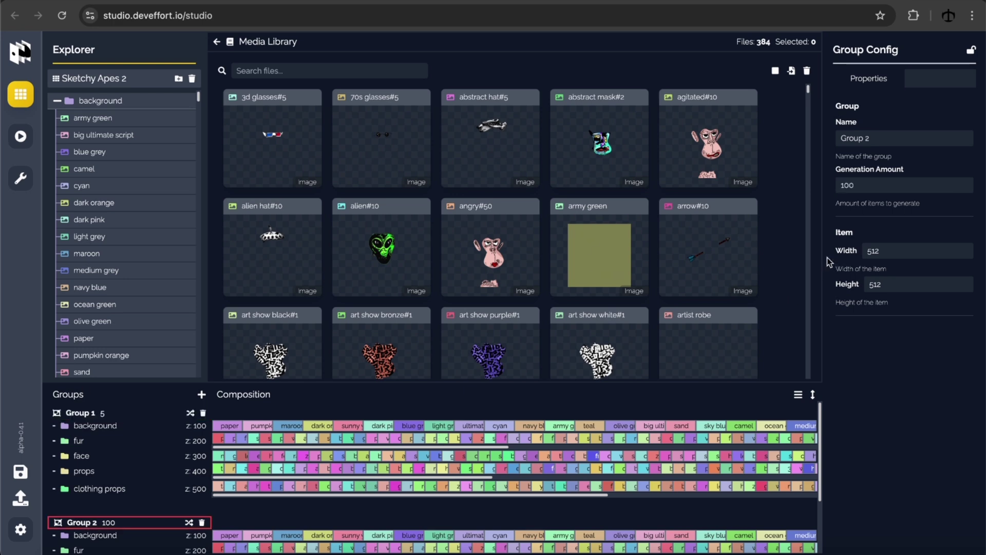
drag(864, 182, 841, 184)
text(5)
click(75, 414)
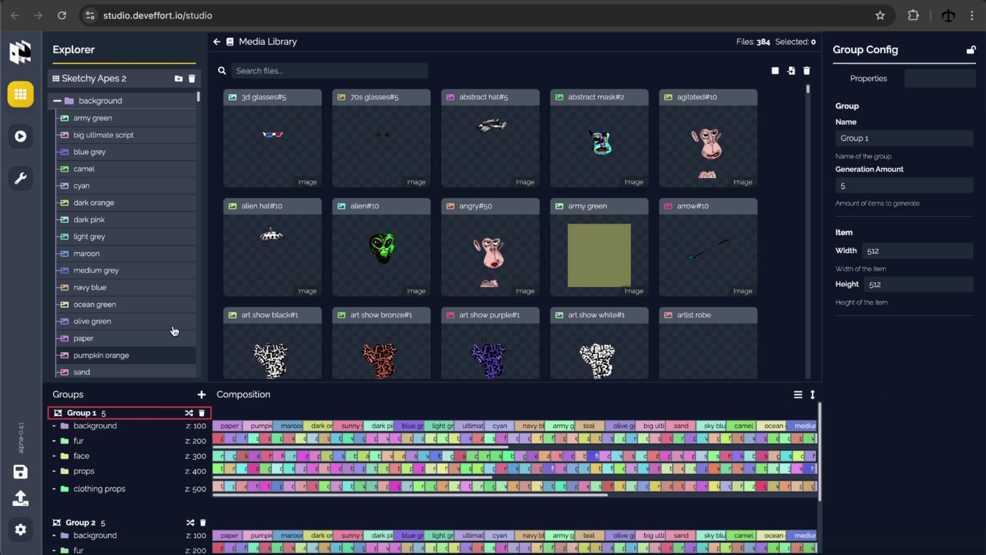
Close the media library and refresh the random ape preview several times.
click(221, 43)
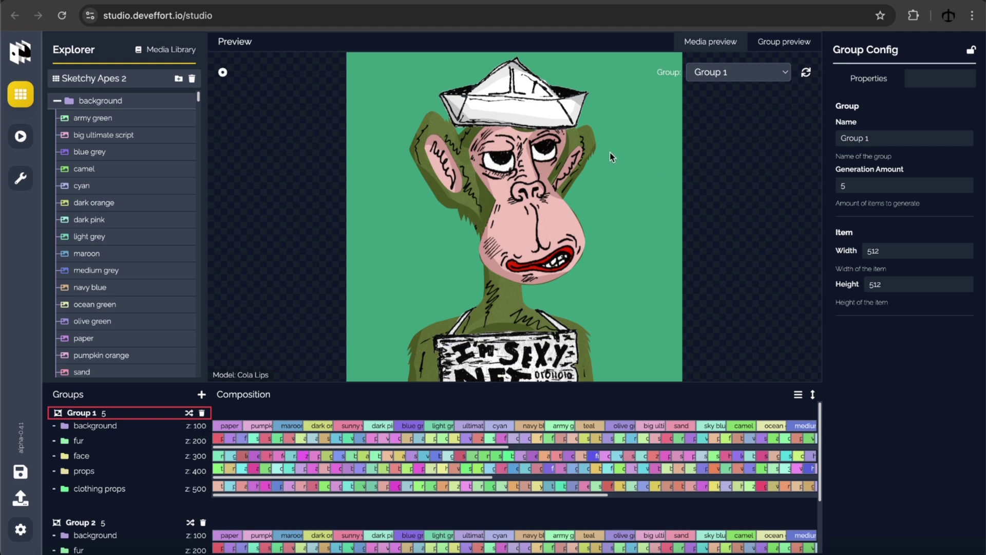
click(806, 75)
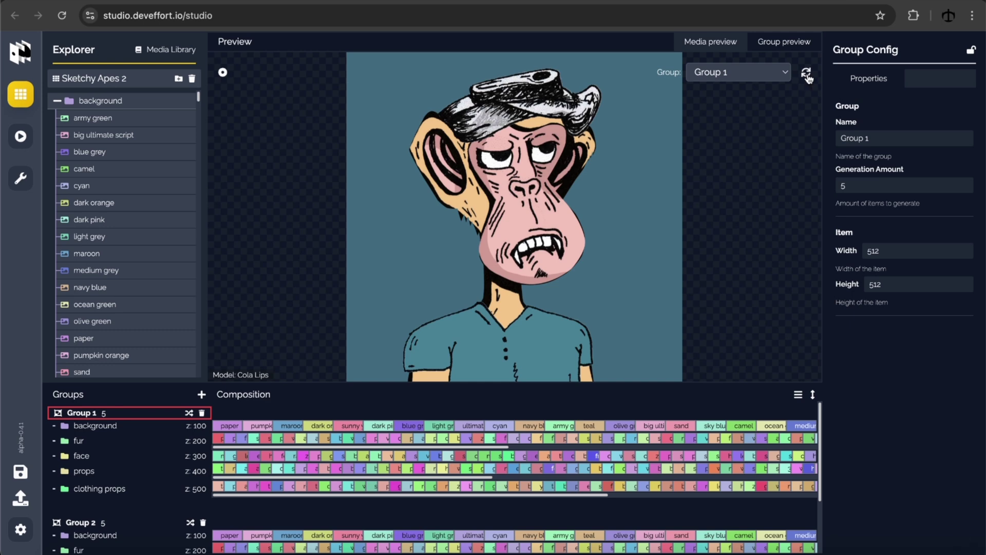
click(807, 76)
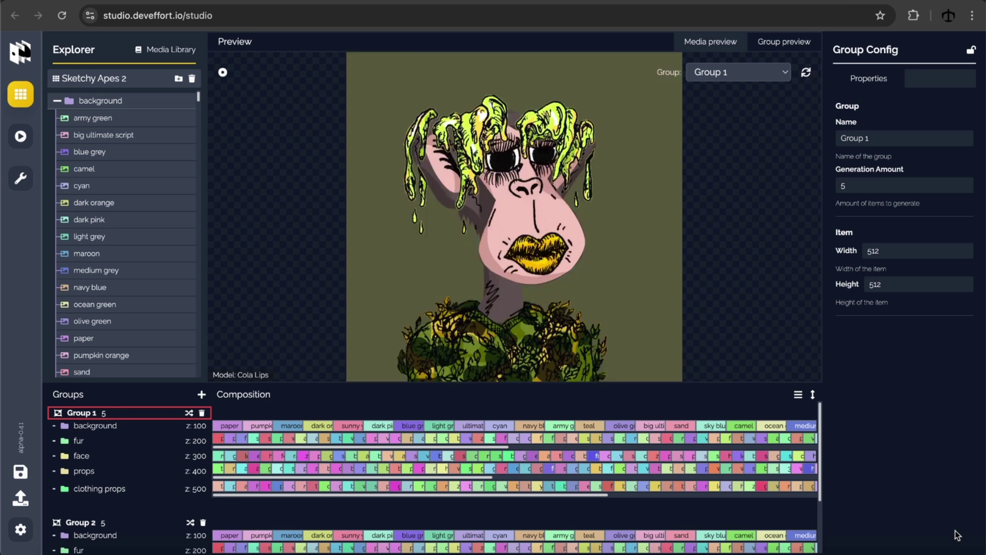
click(806, 74)
click(807, 75)
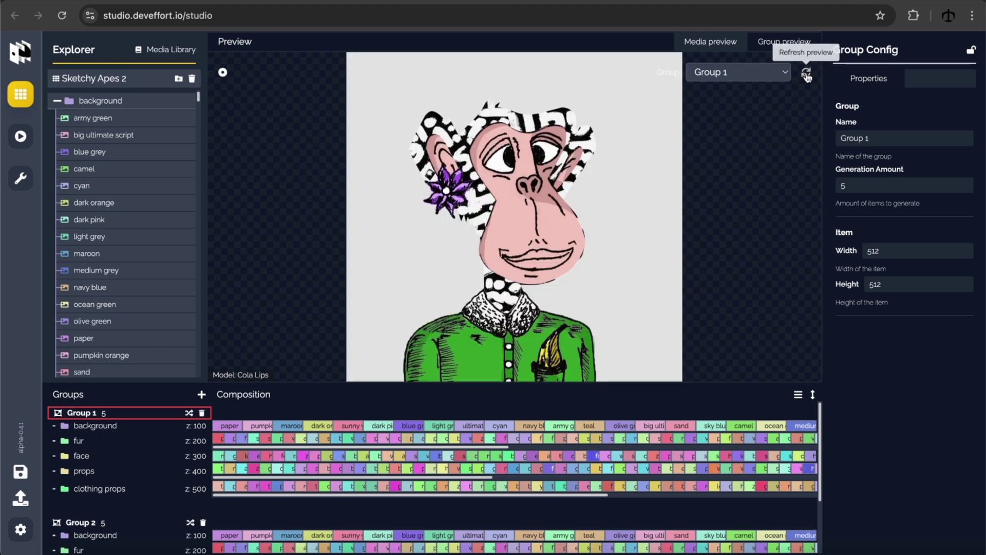
click(806, 75)
click(807, 75)
click(807, 75)
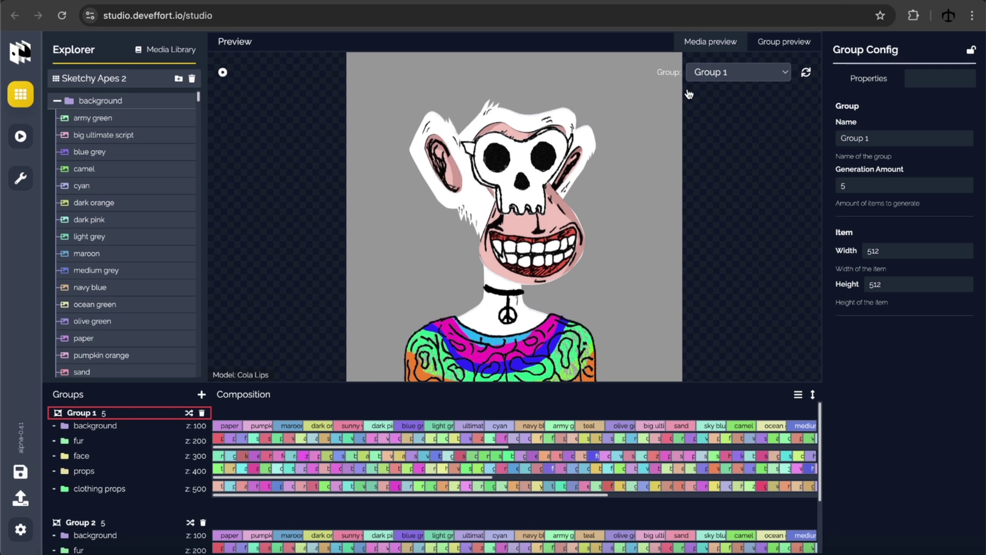
Preview apes from Group 2 and Group 1 using the Group dropdown.
click(725, 76)
click(721, 87)
click(741, 73)
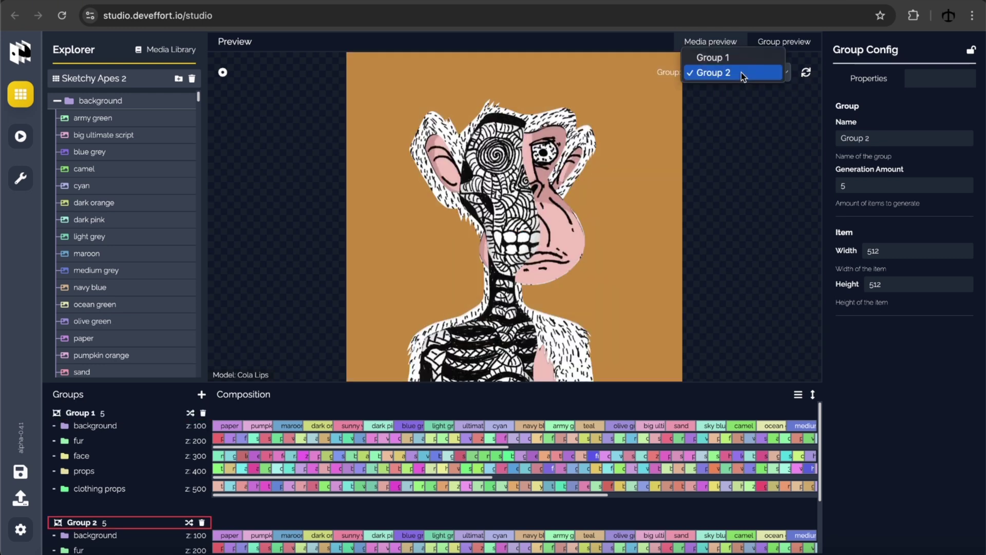
click(717, 61)
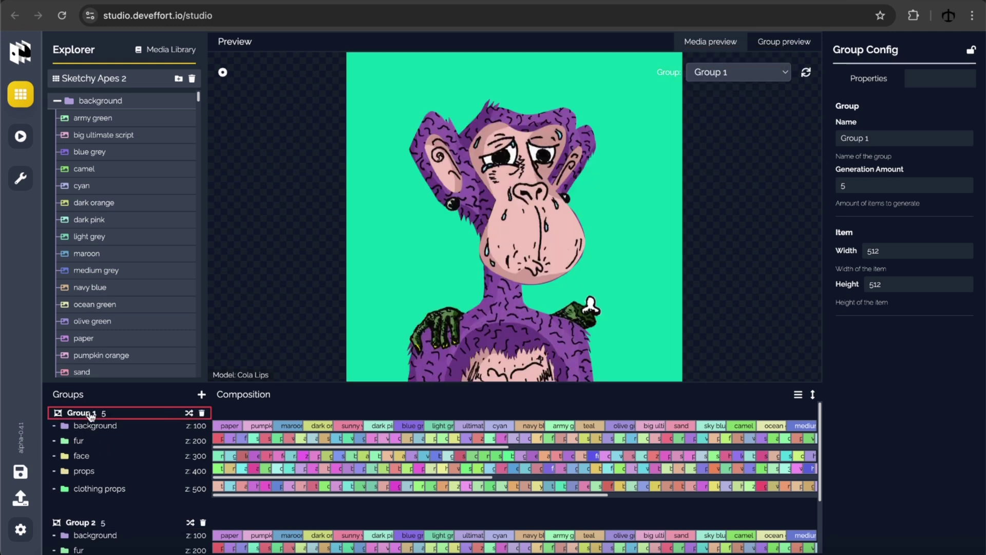
click(750, 72)
click(736, 88)
click(727, 77)
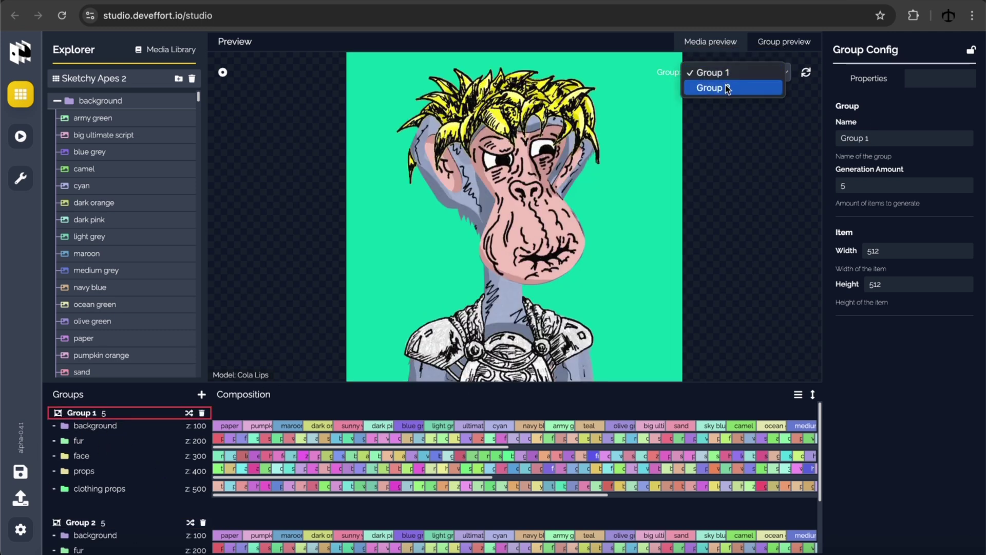
click(726, 88)
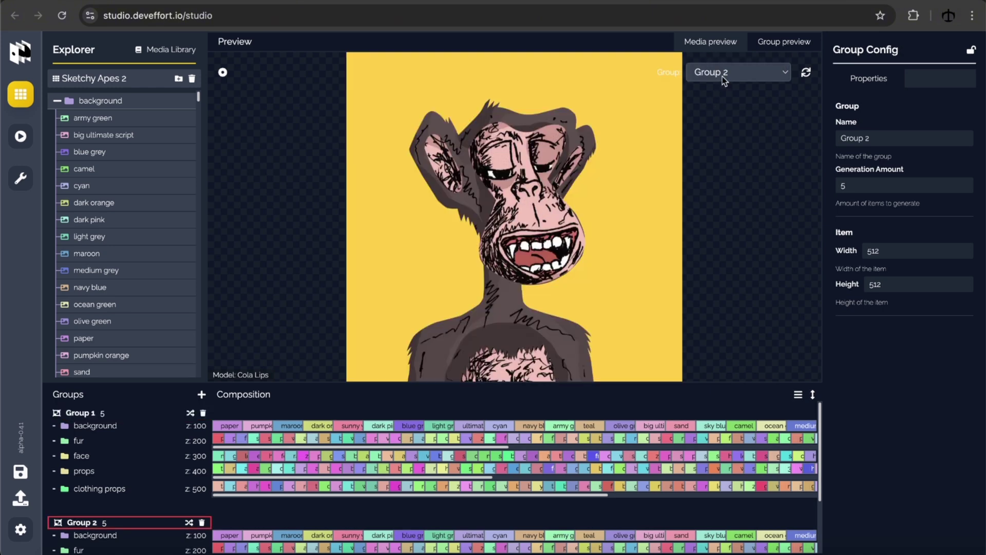
click(723, 76)
click(497, 250)
Alternate the preview between Group 1 and Group 2, ending on a fresh Group 1 ape.
key(Up)
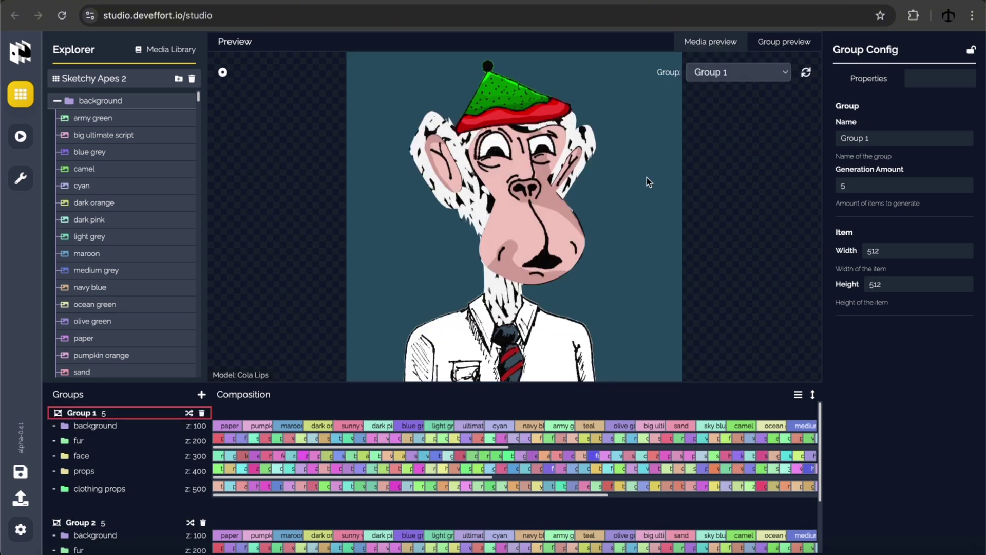
click(121, 523)
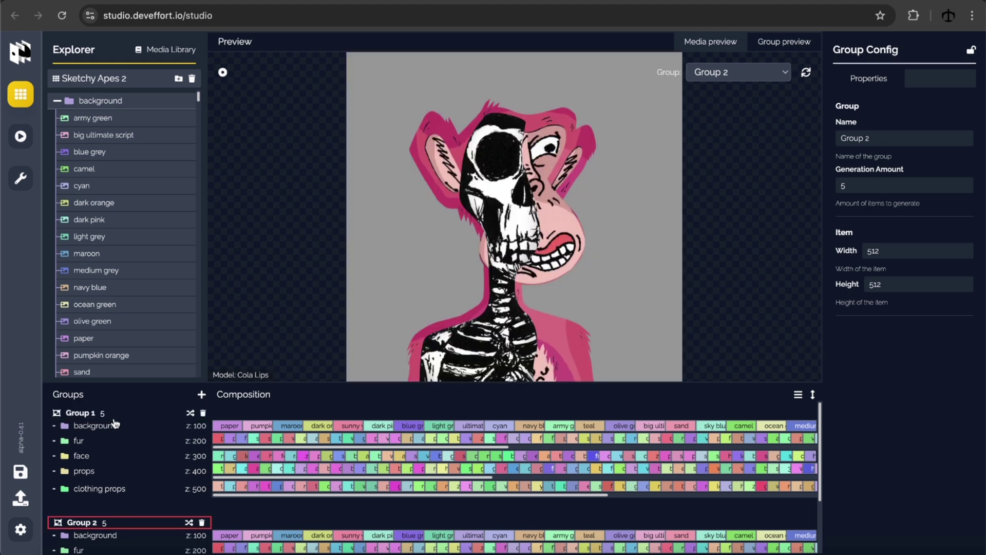
click(115, 415)
click(118, 529)
click(117, 415)
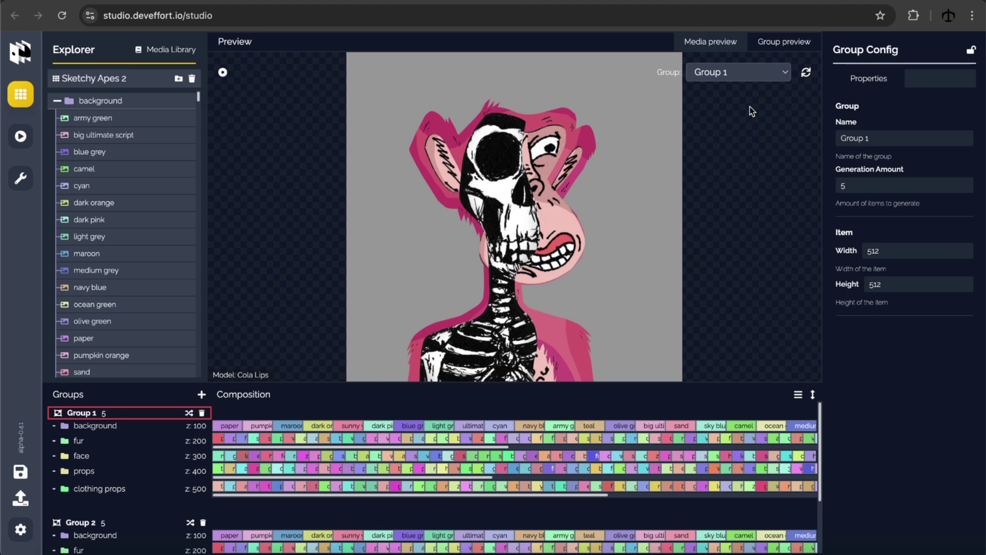
click(805, 73)
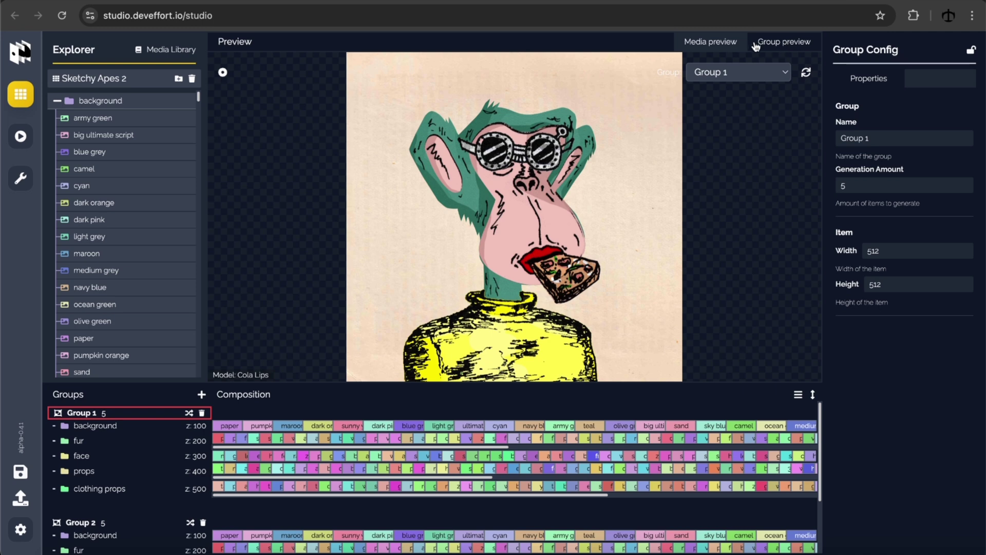
Chart Group 1's probability spread and open the feisty lady#5 face option's settings.
click(791, 46)
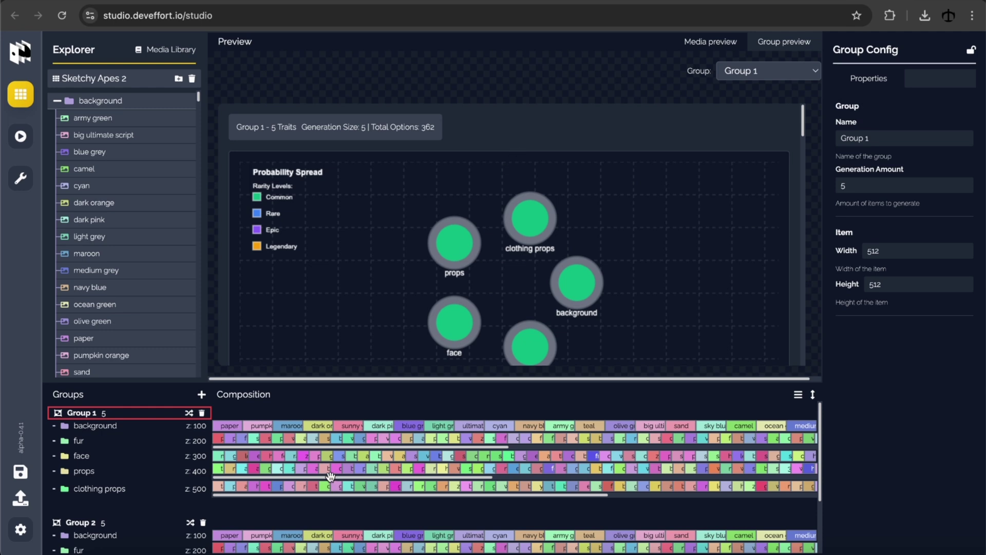
click(282, 456)
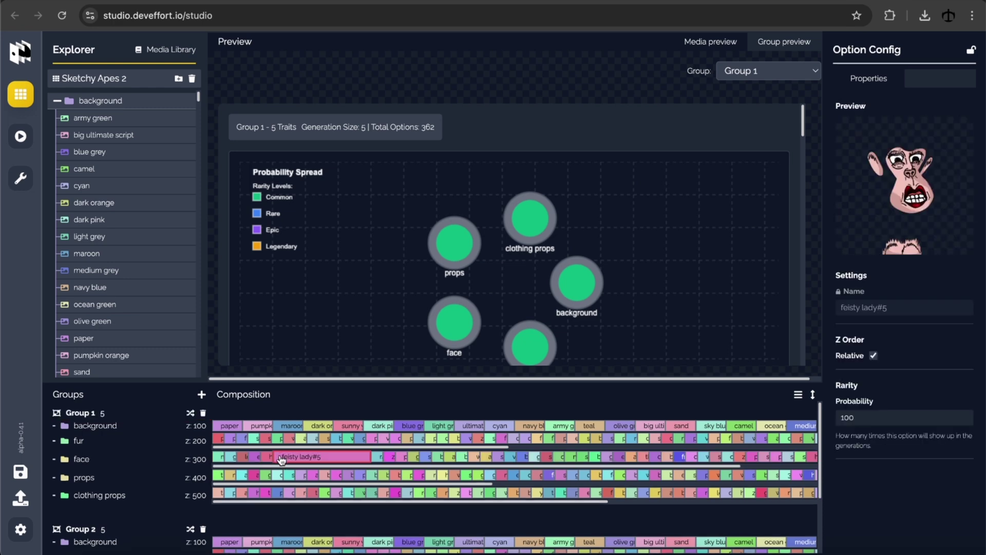
Edit the feisty lady#5 face option's probability value.
click(859, 419)
text(0)
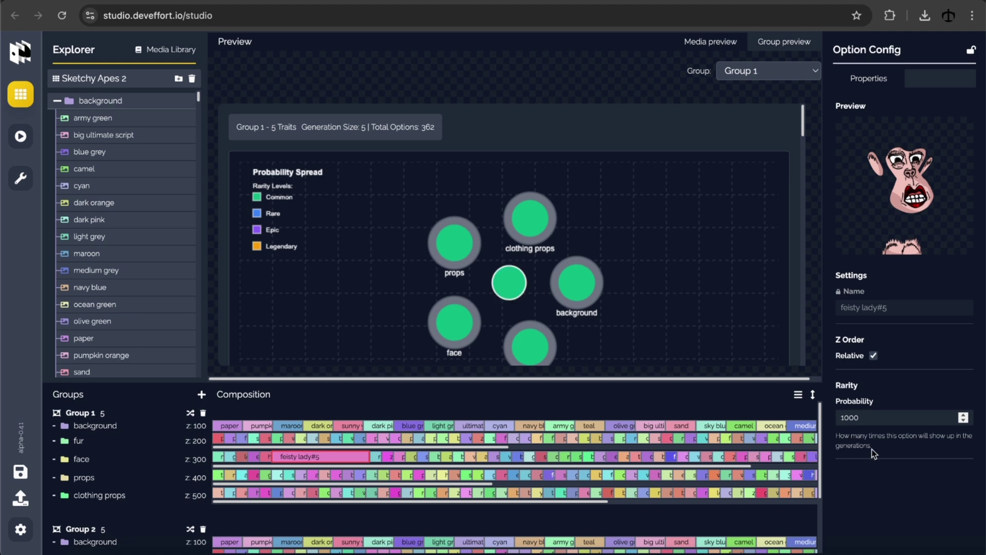
click(875, 498)
key(BackSpace)
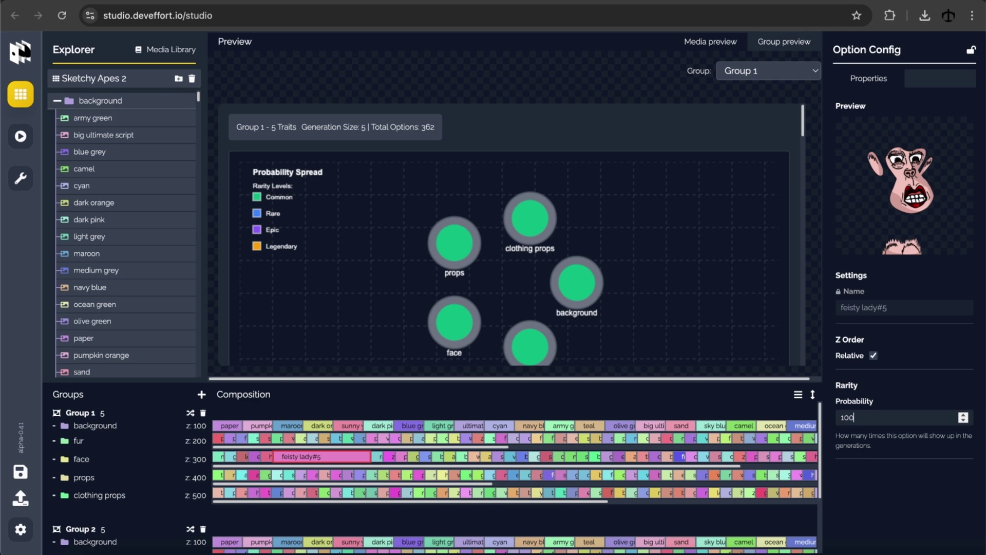
key(BackSpace)
key(BackSpace)
key(BackSpace)
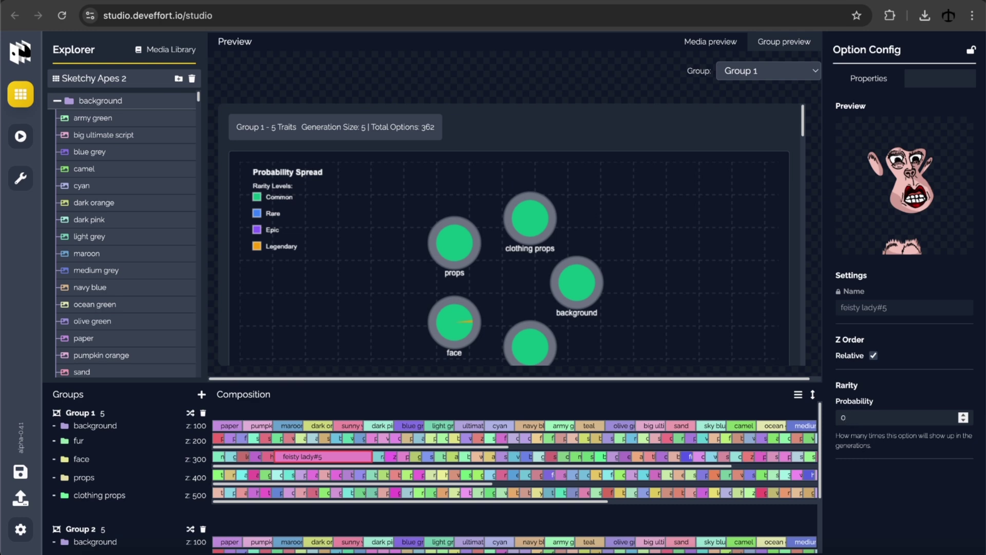
text(5)
Set the zombie#2 face option's probability to 1.
click(390, 458)
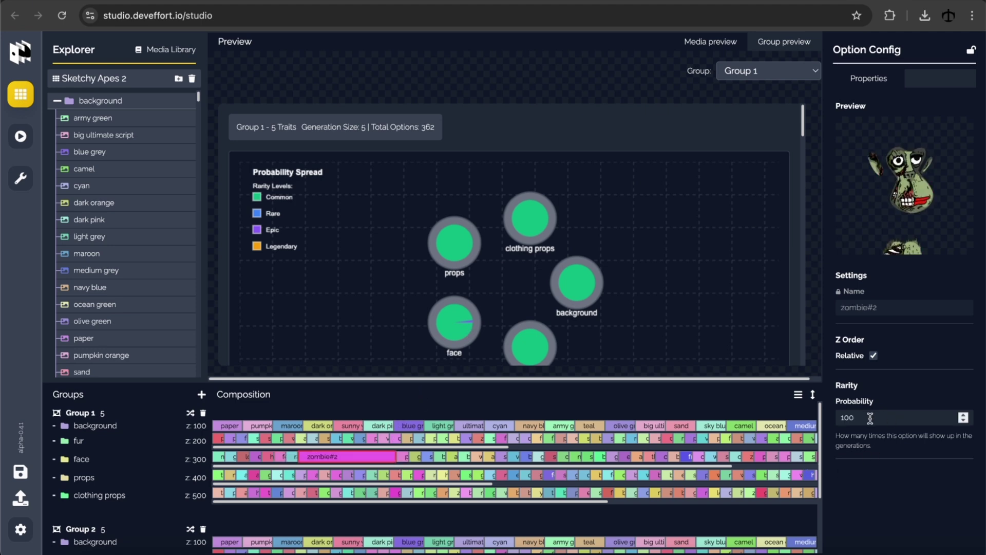
drag(870, 417, 829, 417)
text(1)
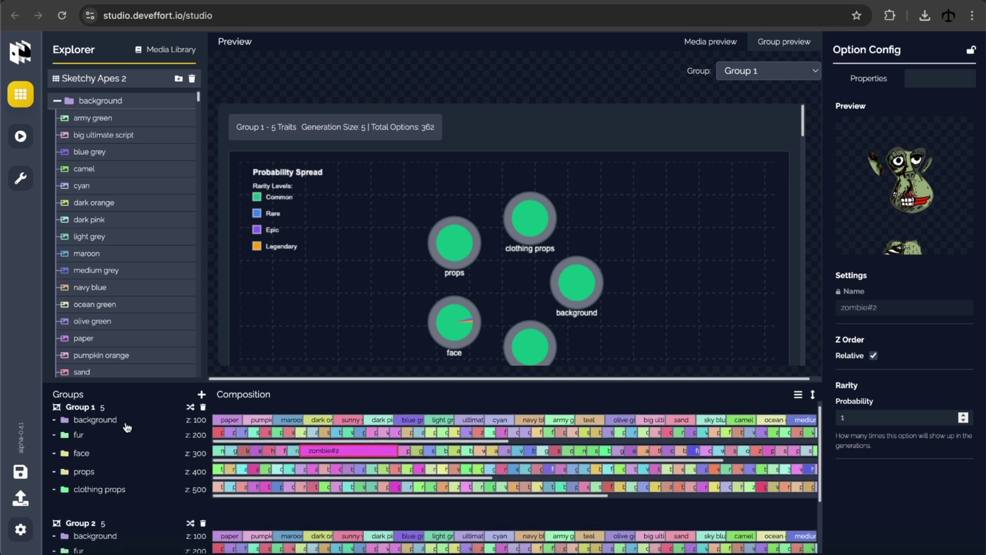
Shuffle Group 1's trait option probabilities three times.
click(114, 413)
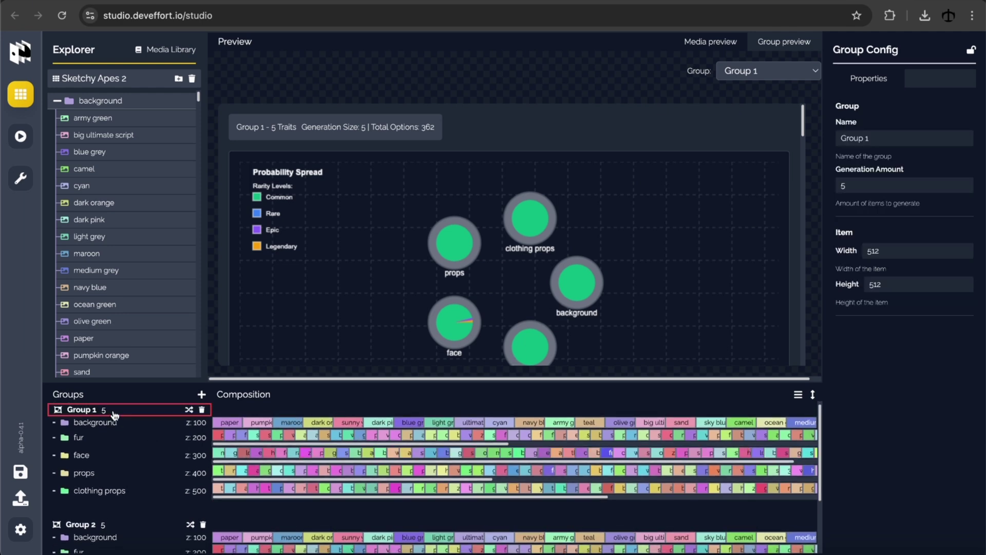
click(189, 412)
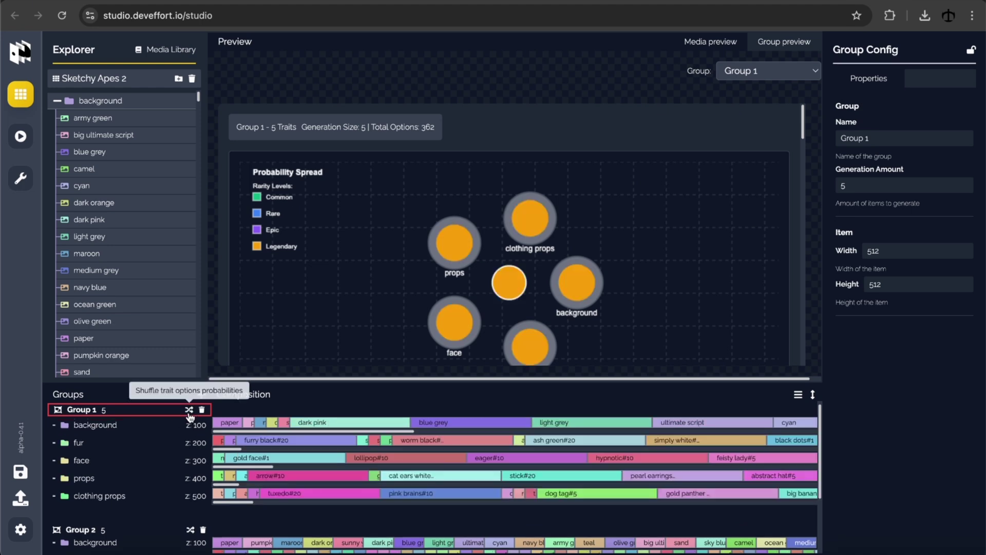
click(190, 411)
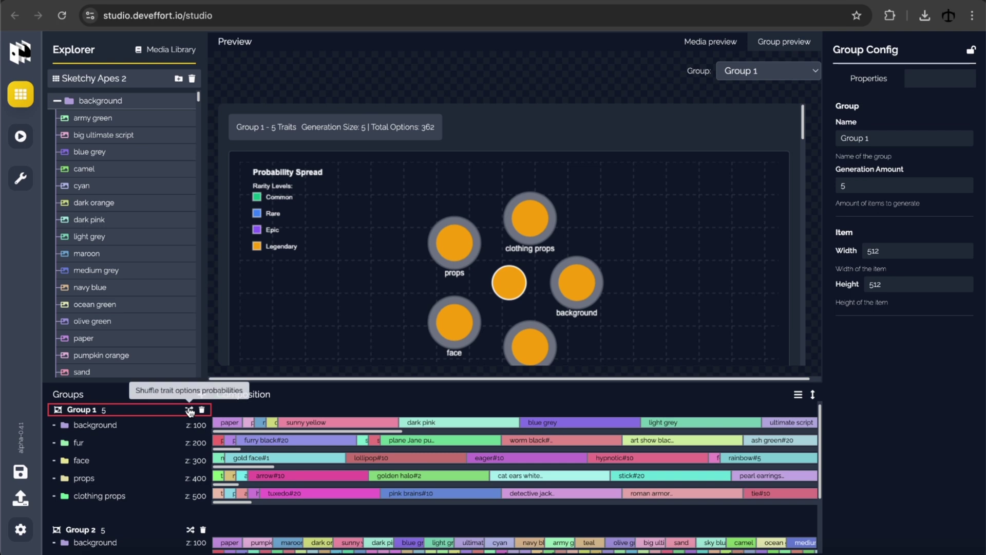
click(190, 410)
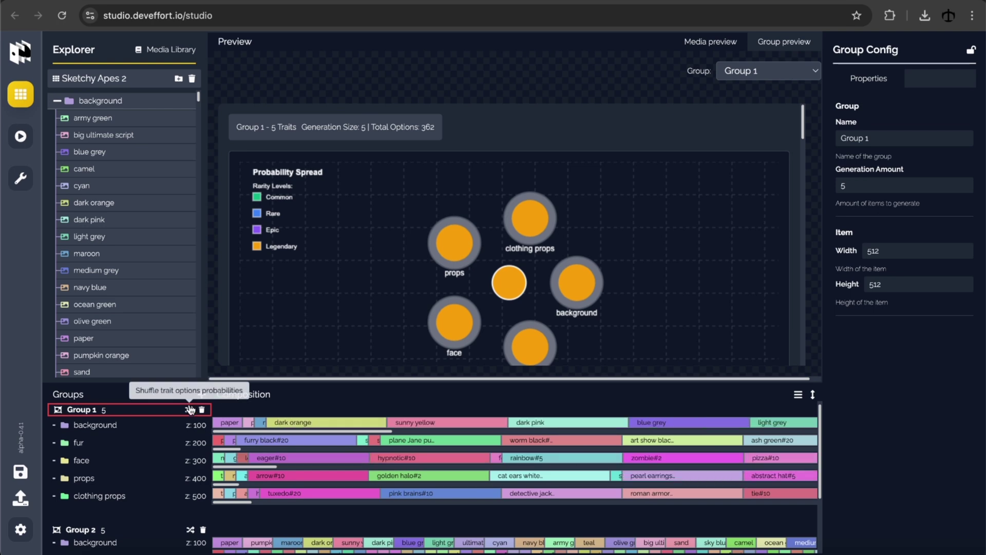
Inspect eager#10, hypnotic#10, rainbow#5, shocking pink#10 and gold face#1 probabilities, then return to Group 1.
click(279, 461)
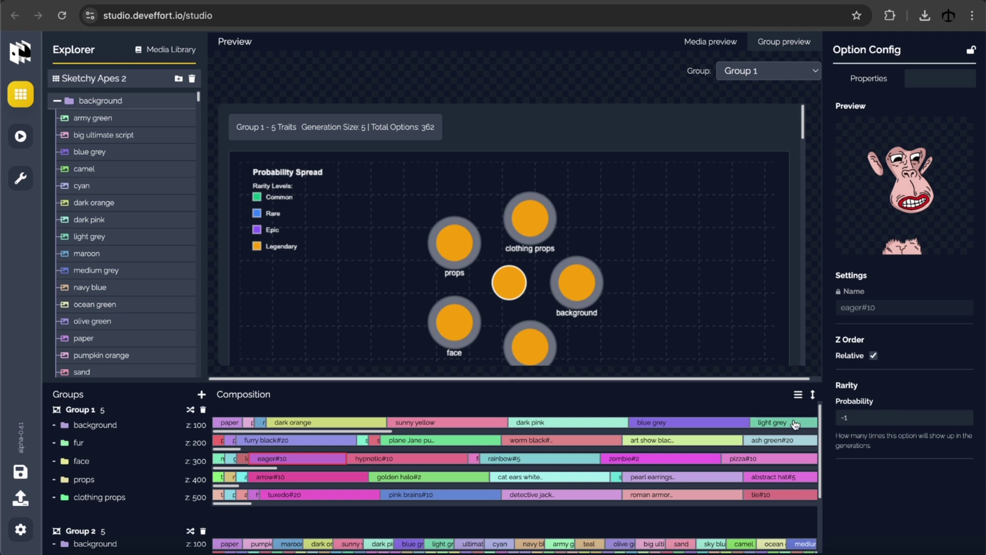
click(844, 420)
key(BackSpace)
key(BackSpace)
key(ctrl+z)
text(0)
click(440, 459)
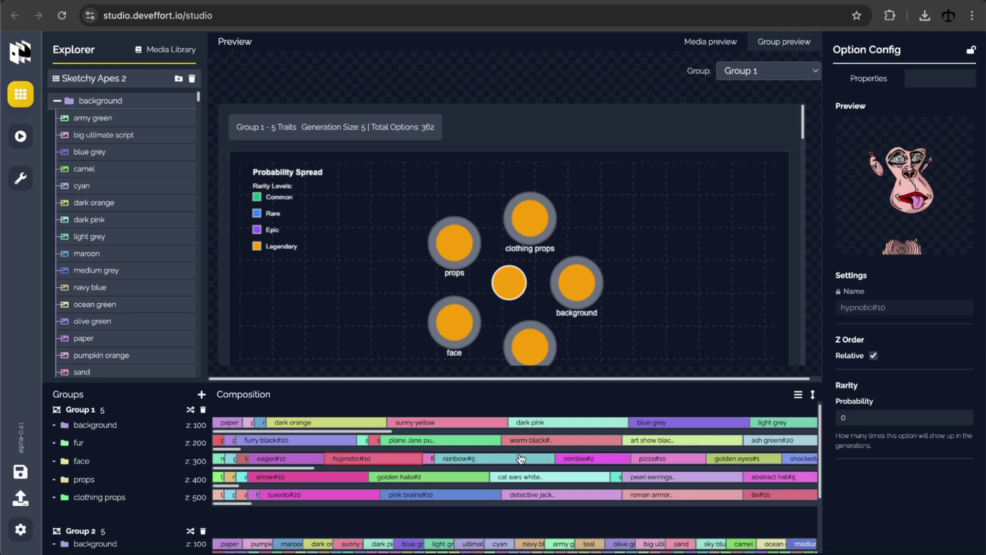
click(441, 459)
click(360, 441)
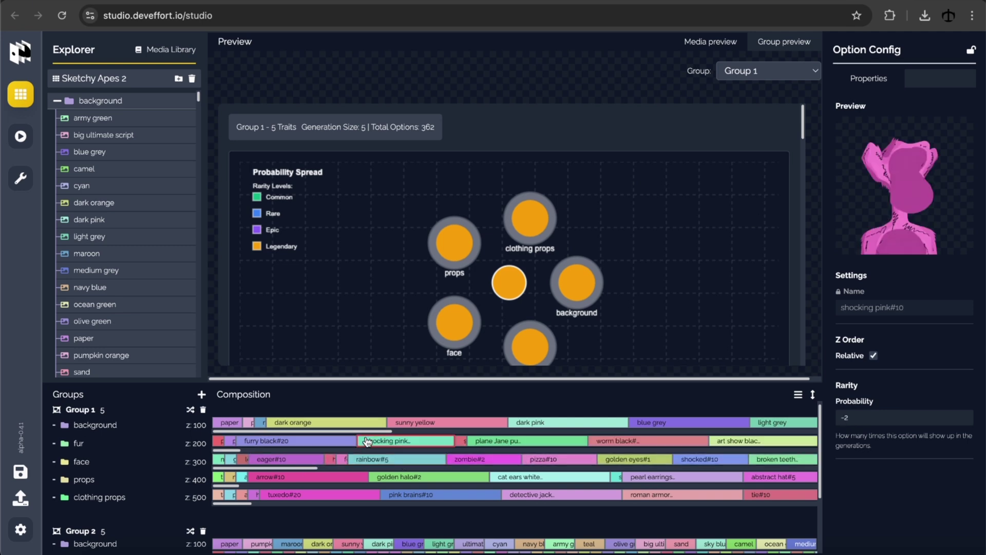
click(231, 459)
click(92, 412)
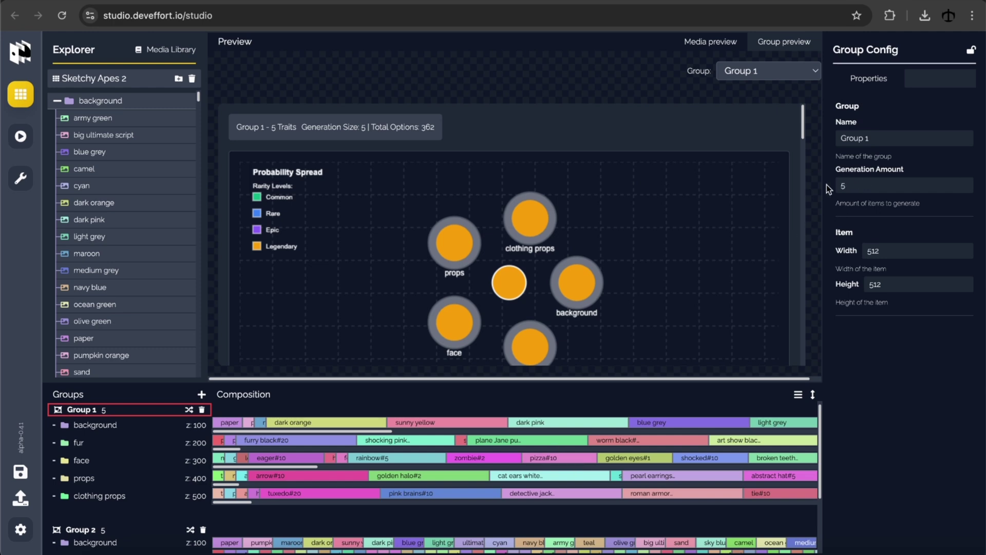
Set Group 1's Generation Amount to 1000.
click(854, 185)
key(BackSpace)
text(1000)
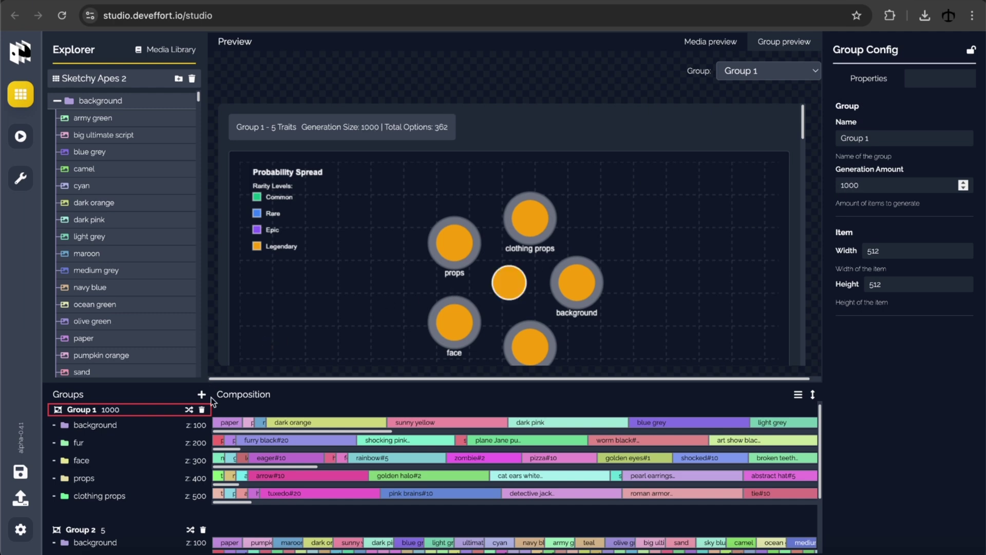
Reshuffle Group 1's trait option probabilities four times and pan across the chart.
click(189, 410)
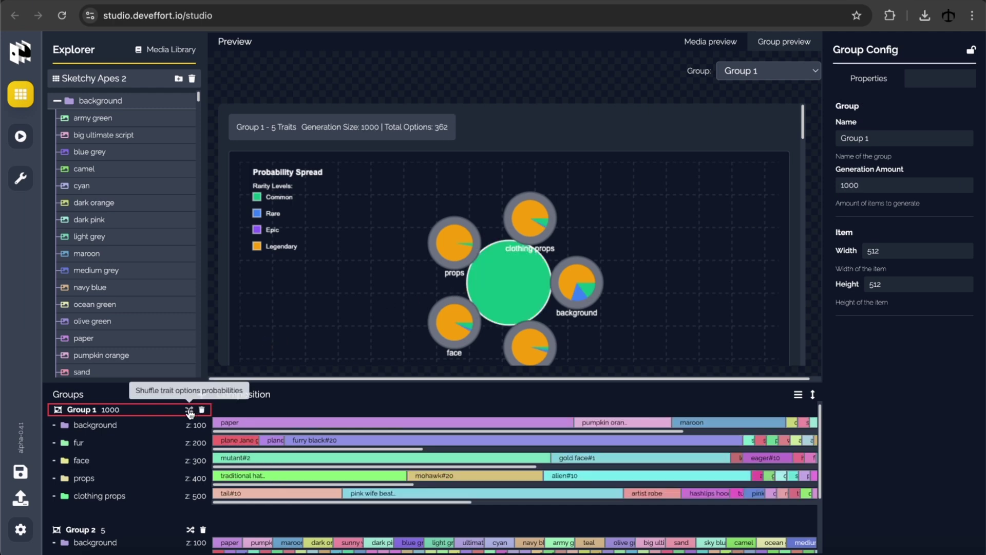
click(190, 410)
click(189, 410)
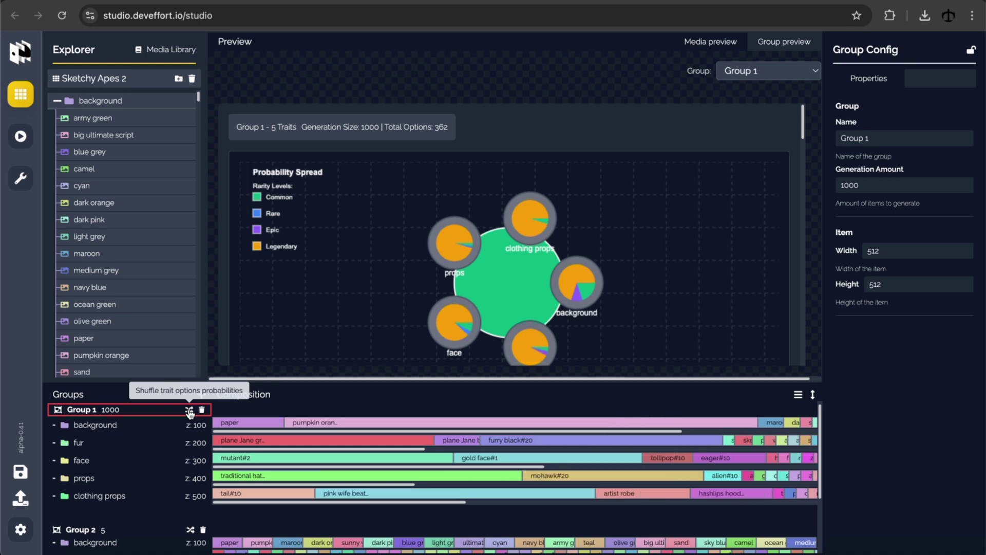
click(189, 410)
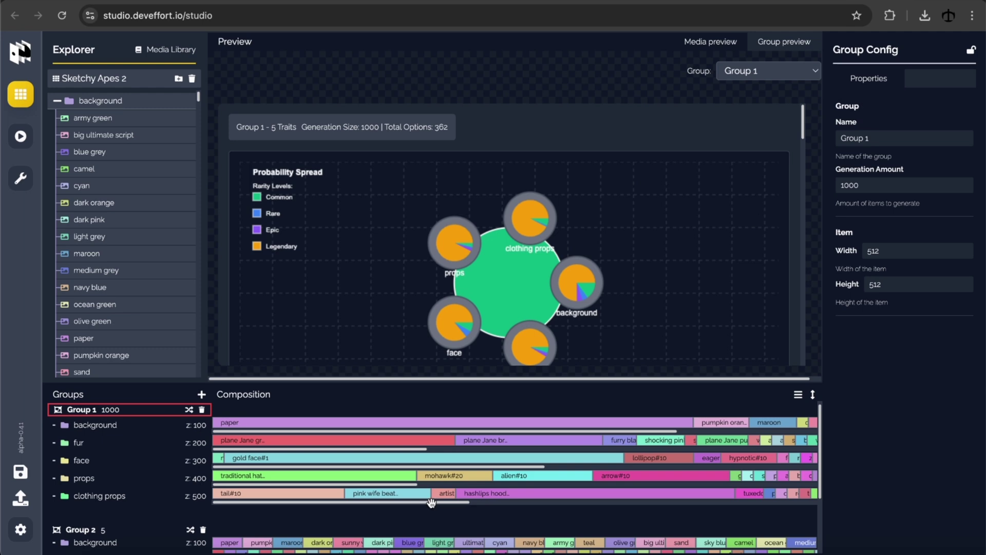
drag(431, 503, 757, 479)
scroll(772, 487, left, 2)
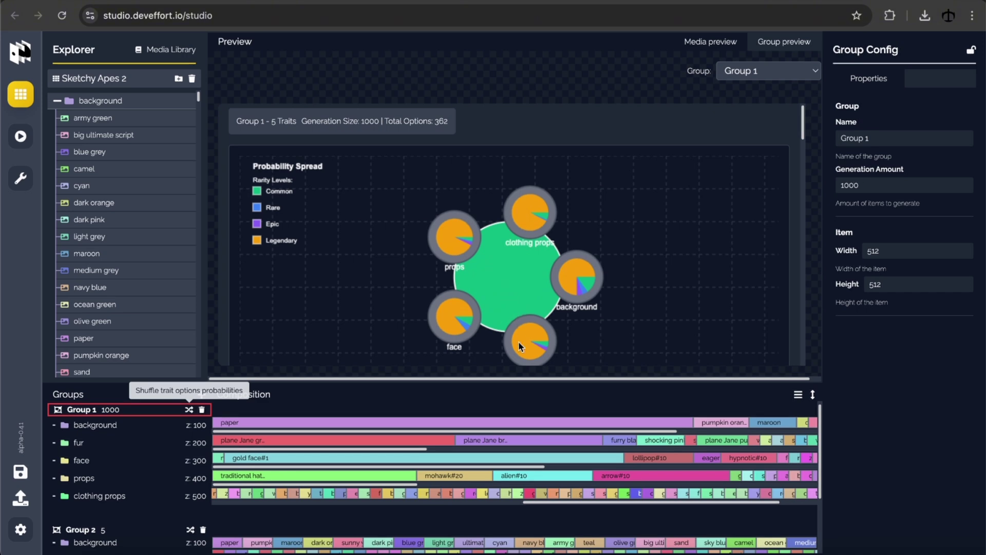
drag(540, 501, 531, 367)
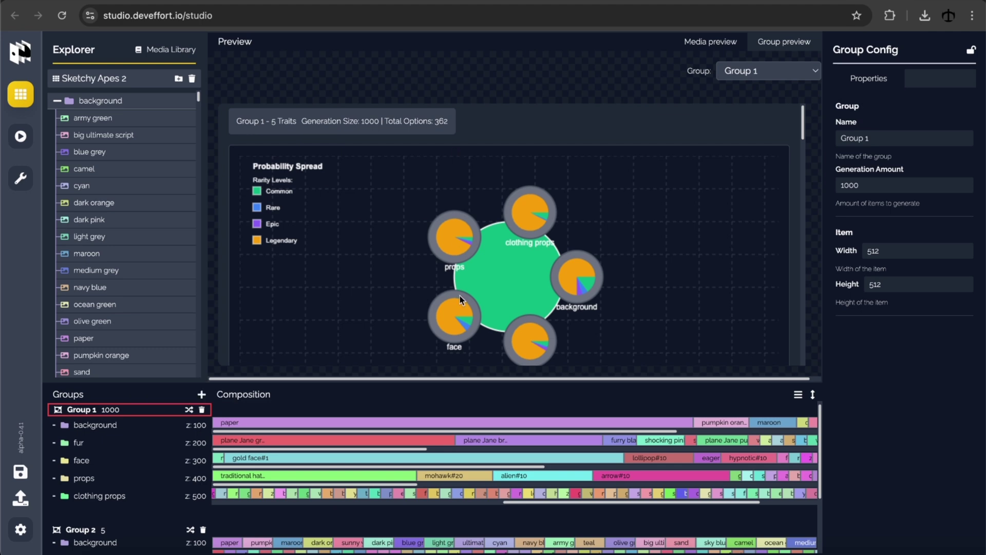
Scroll through Group 1's per-trait option percentage lists in the Group preview.
scroll(482, 257, down, 5)
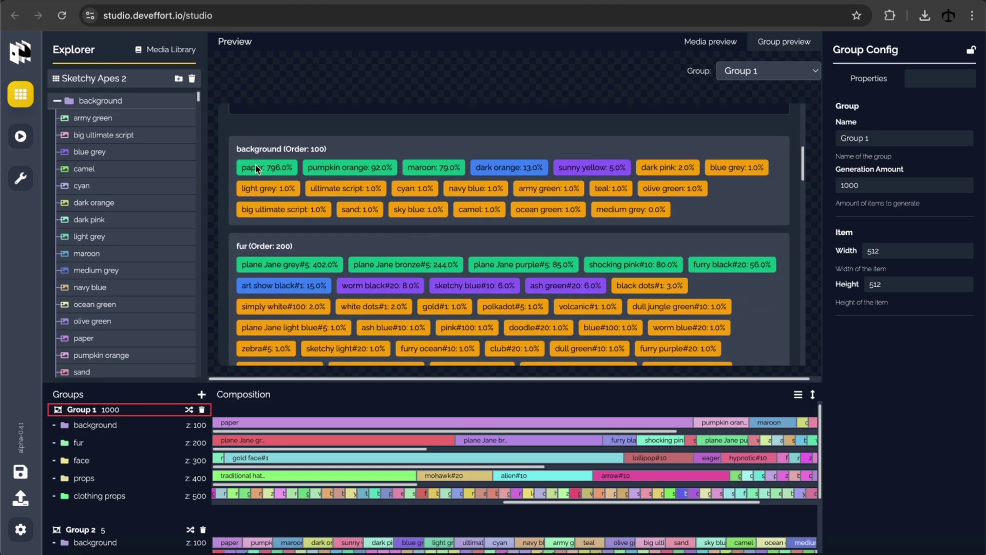
scroll(312, 289, down, 1)
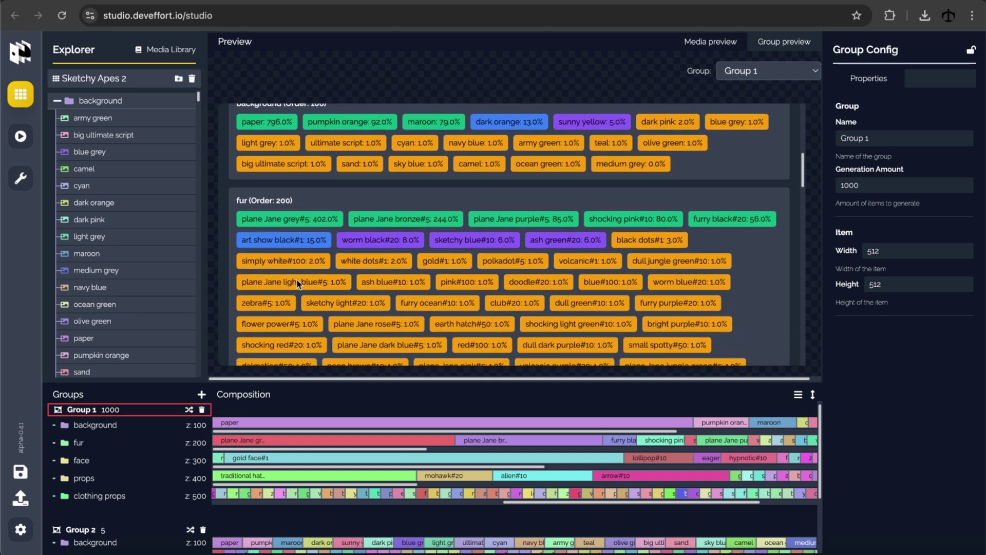
scroll(326, 215, down, 1)
scroll(402, 201, up, 1)
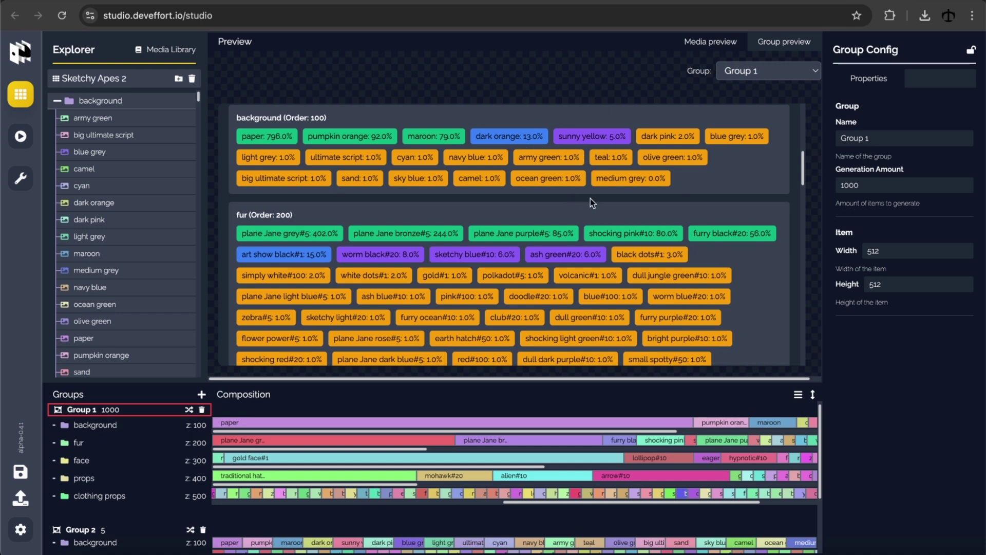
scroll(590, 198, down, 8)
scroll(588, 190, up, 5)
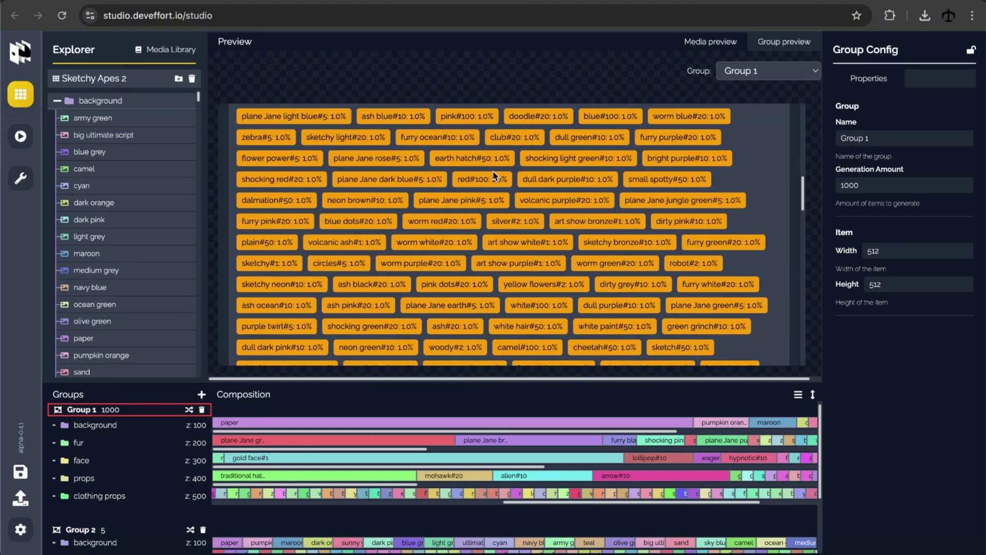
scroll(494, 175, up, 6)
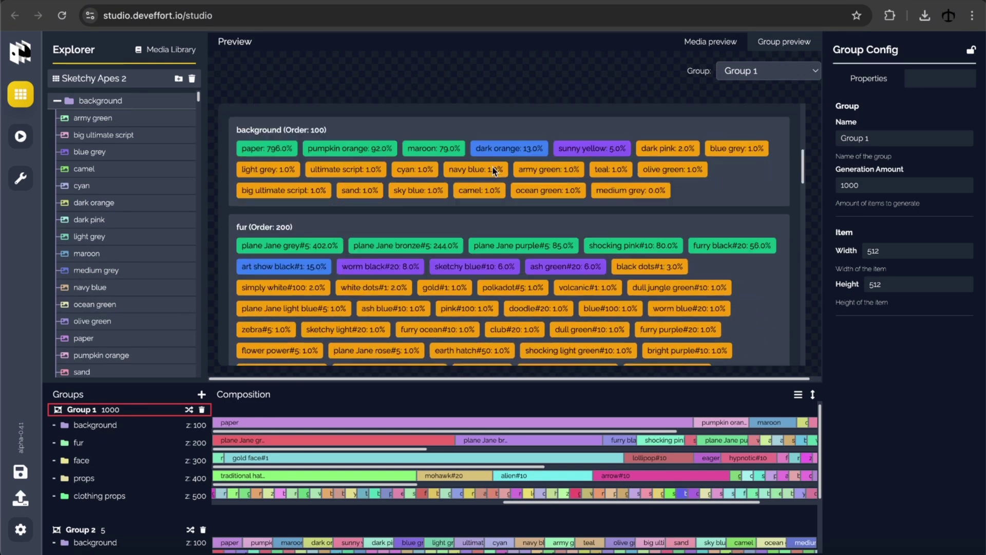
scroll(493, 169, down, 1)
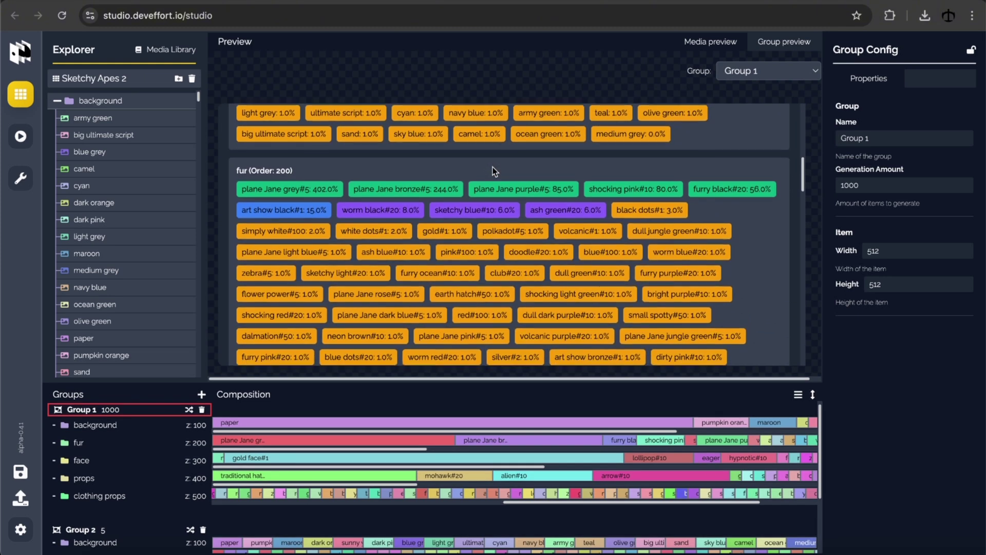
scroll(492, 168, down, 1)
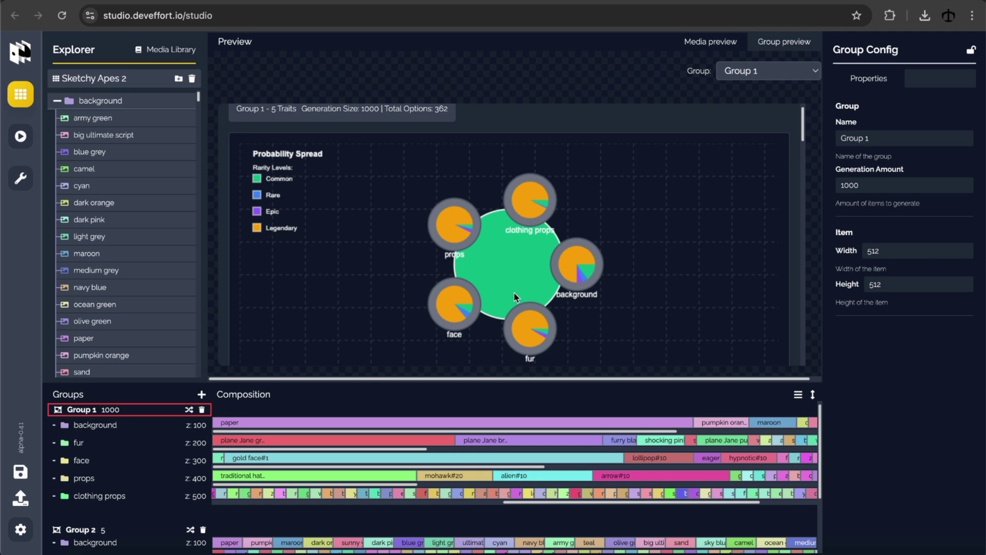
scroll(513, 285, down, 4)
scroll(507, 270, down, 2)
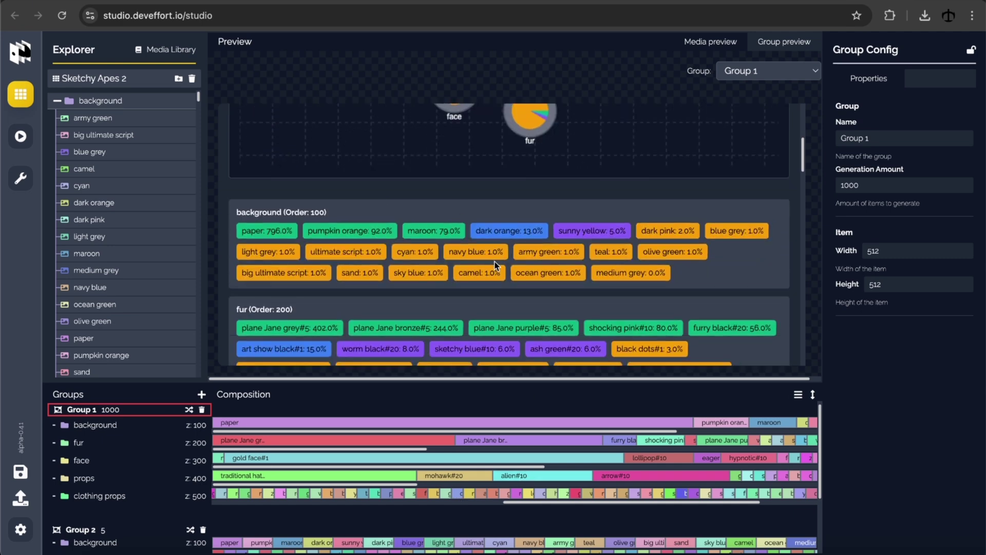
scroll(486, 206, up, 1)
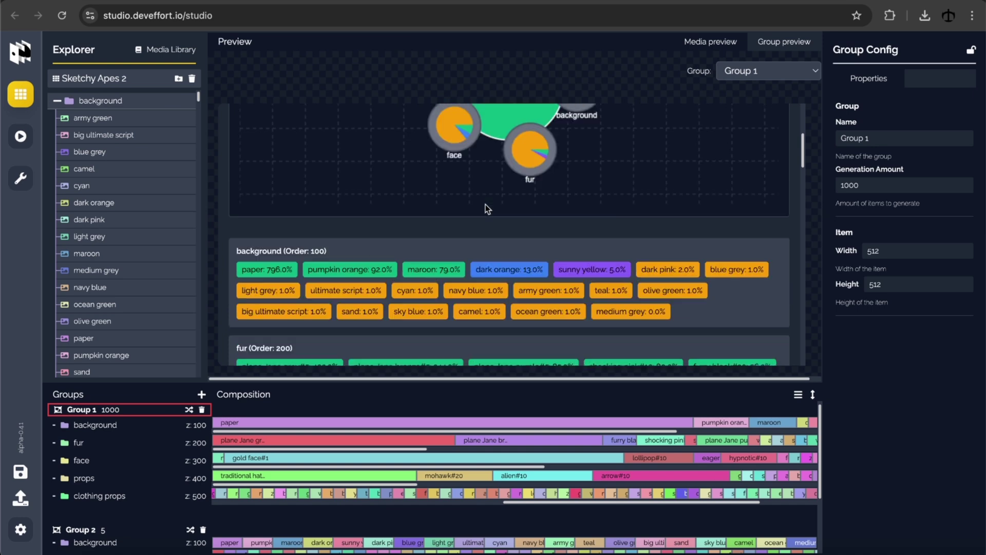
scroll(487, 208, up, 4)
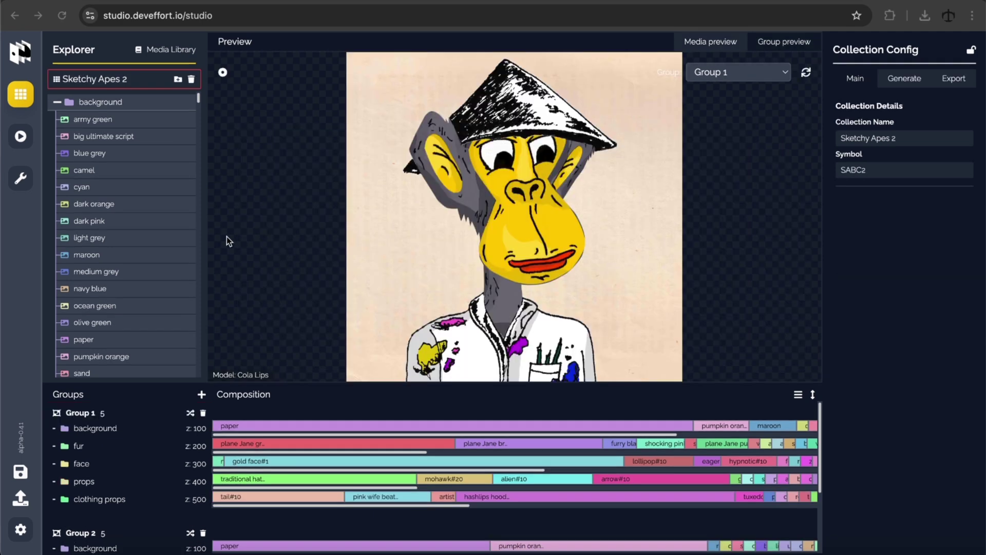
Change the Sketchy Apes 2 export item name to 'SABC # [id]' and add the description 'This is my NFT'.
click(33, 136)
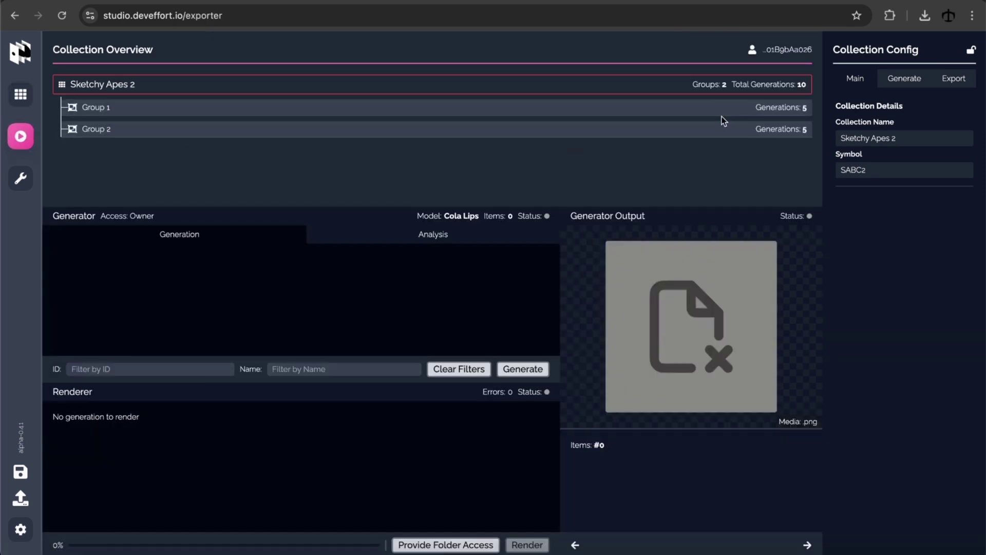
click(795, 109)
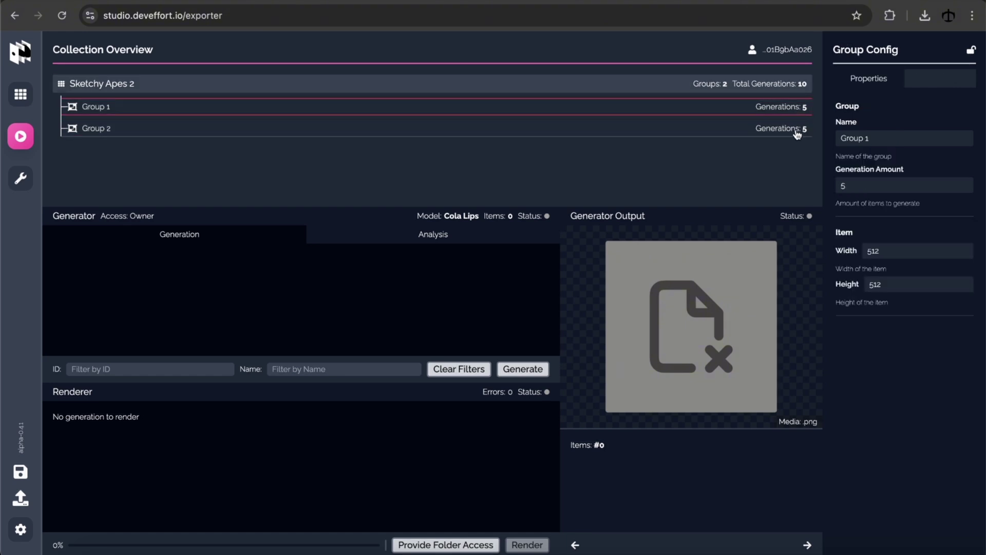
click(670, 85)
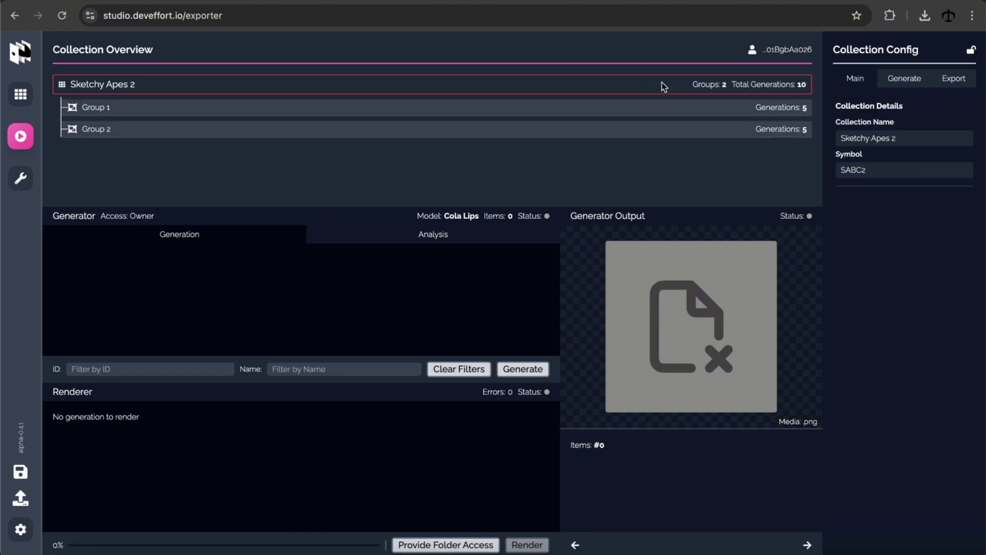
click(908, 81)
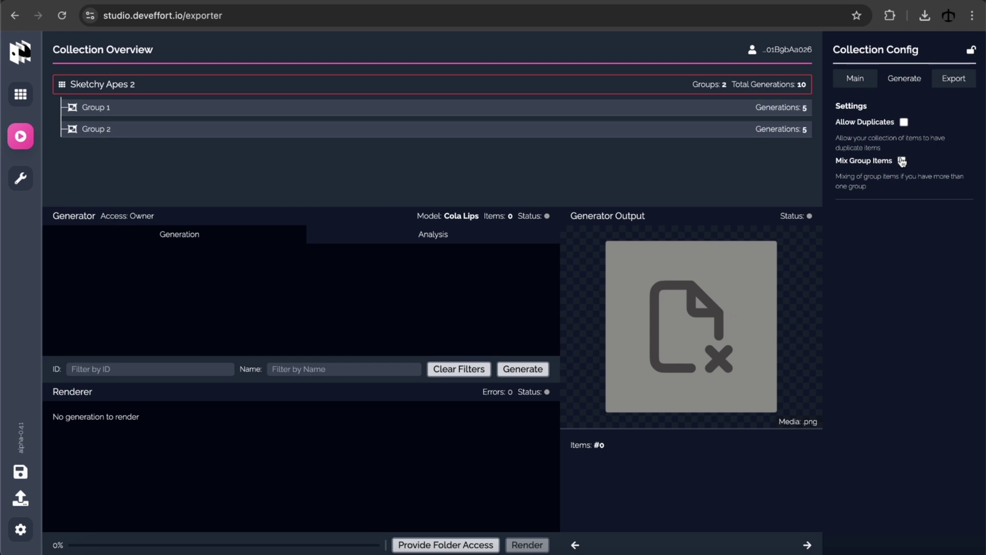
click(956, 81)
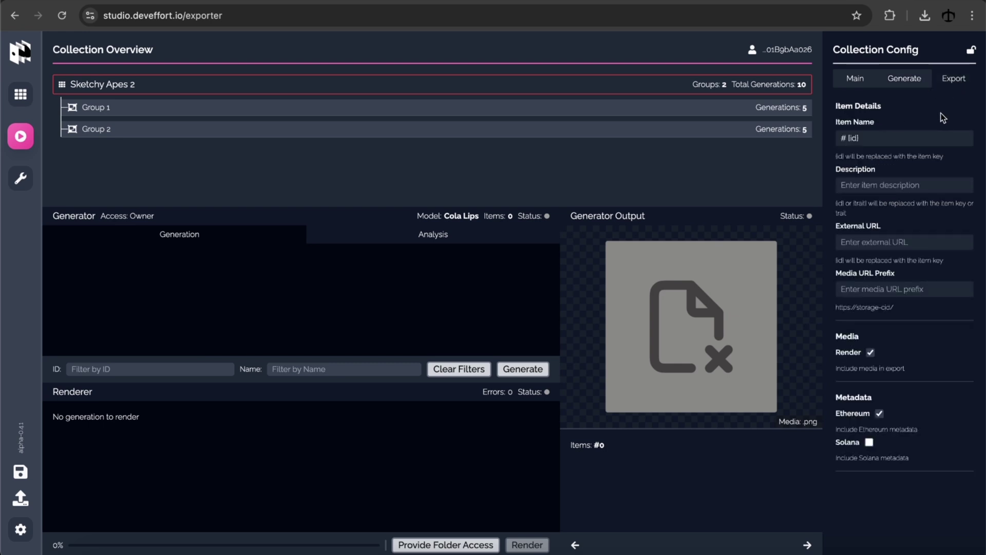
click(842, 140)
text(SABC This )
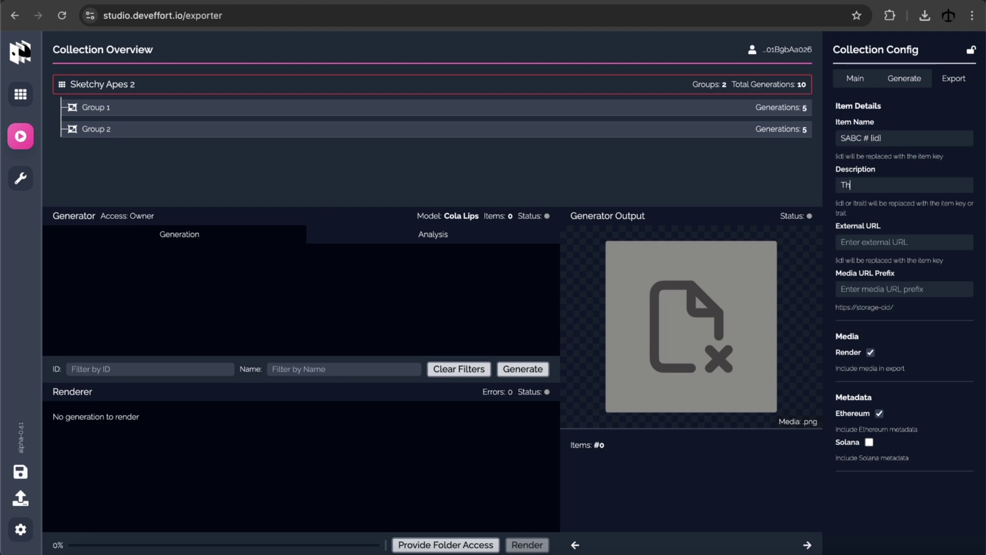
text(is my NFT)
Generate the 10 trait combinations, approve the wallet signature, and connect an export folder for rendering.
click(525, 370)
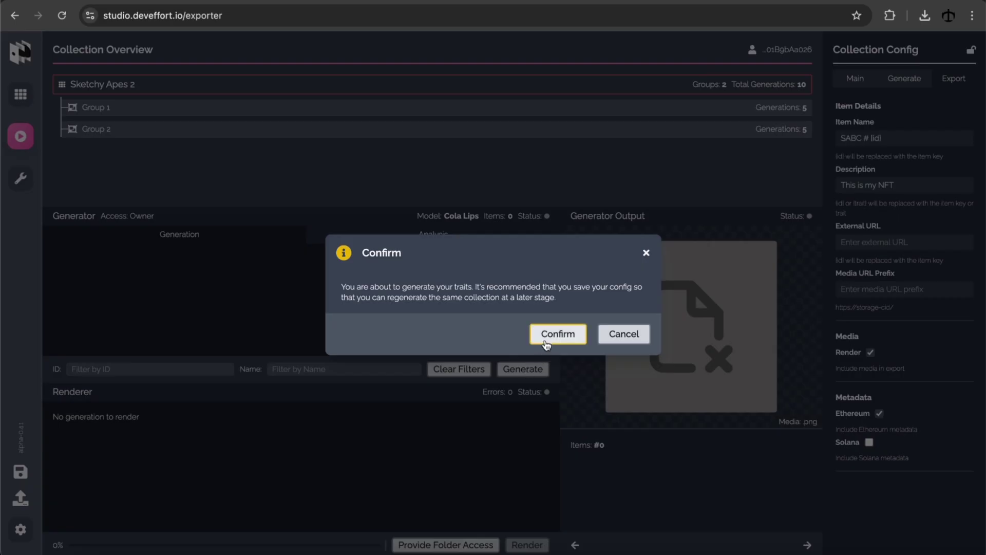
click(547, 338)
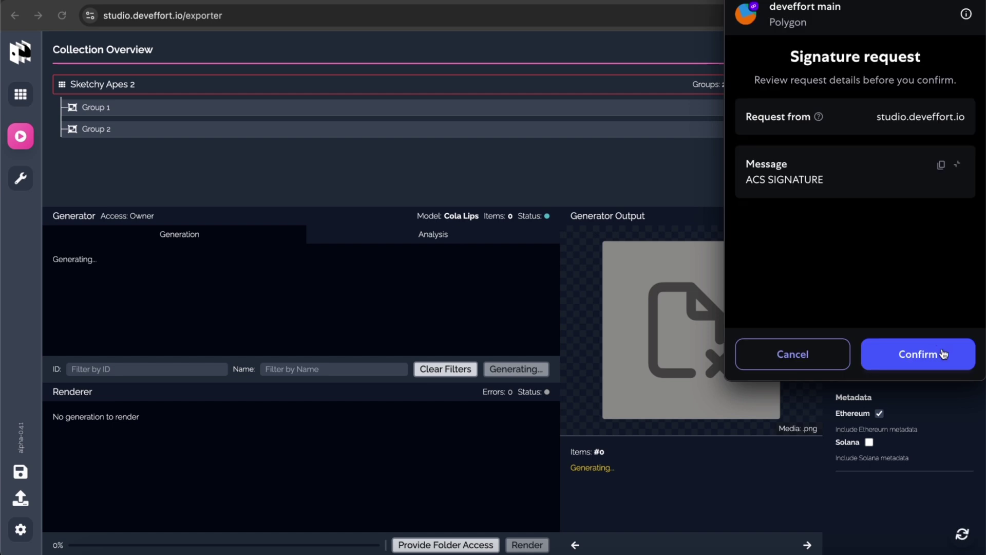
click(945, 352)
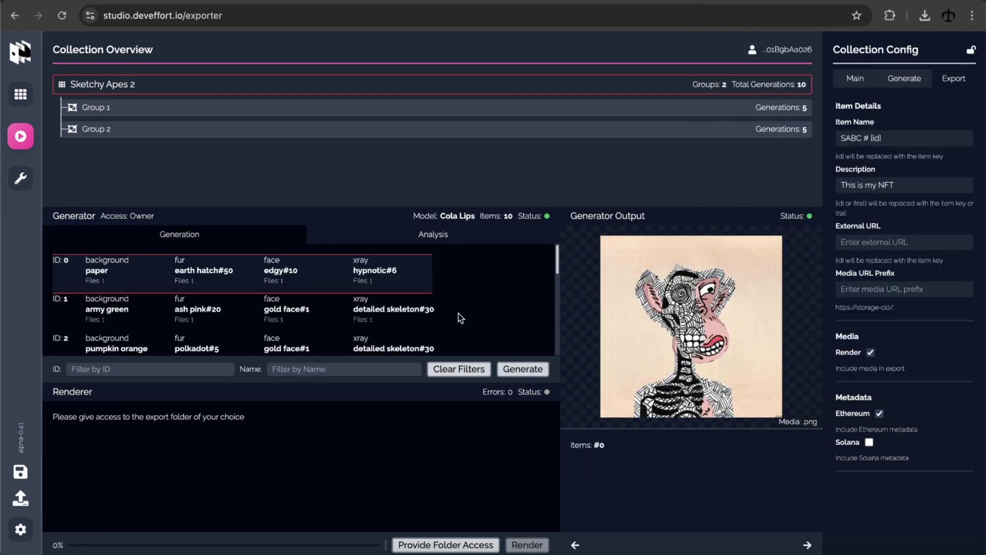
click(467, 544)
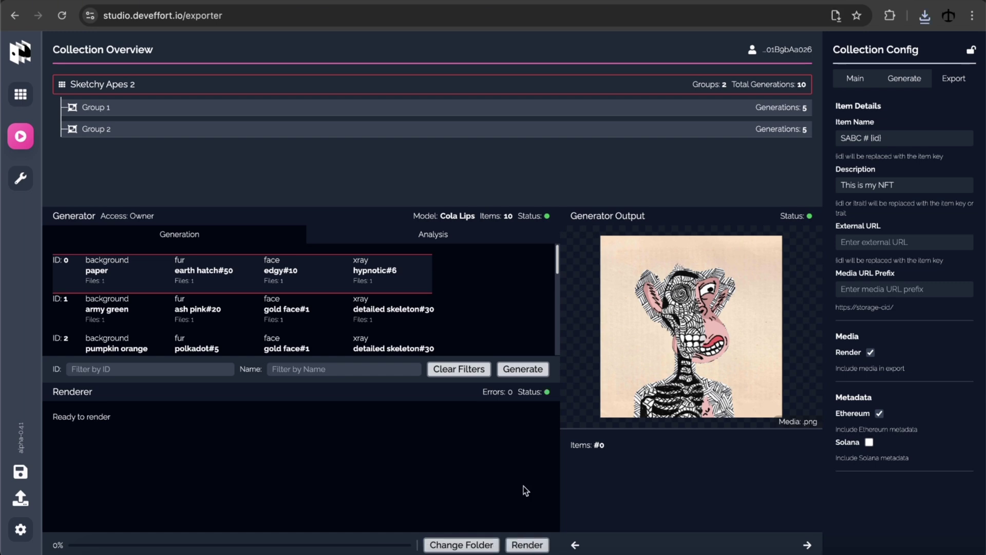
click(538, 545)
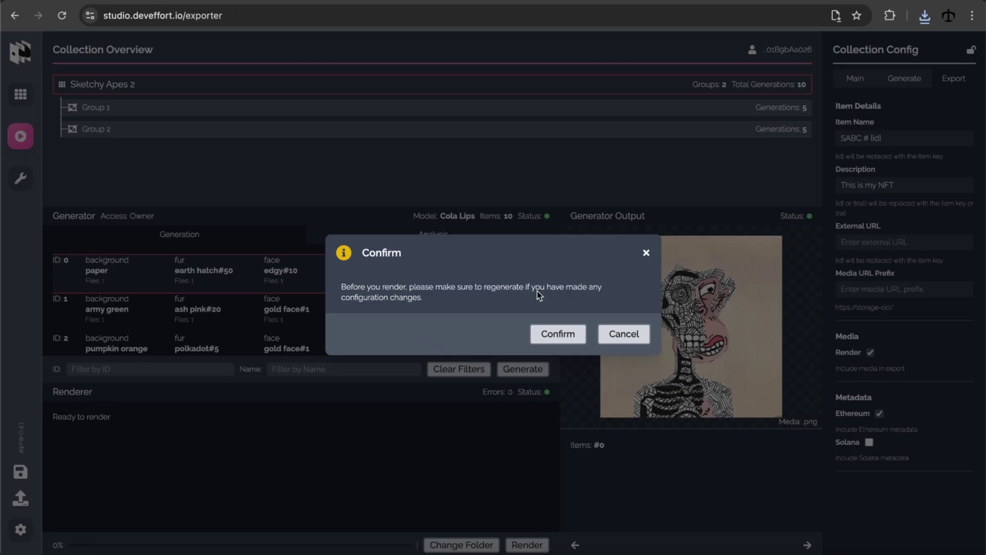
Back out of the render prompt, save the configuration, then render all ten items to 100%.
click(641, 334)
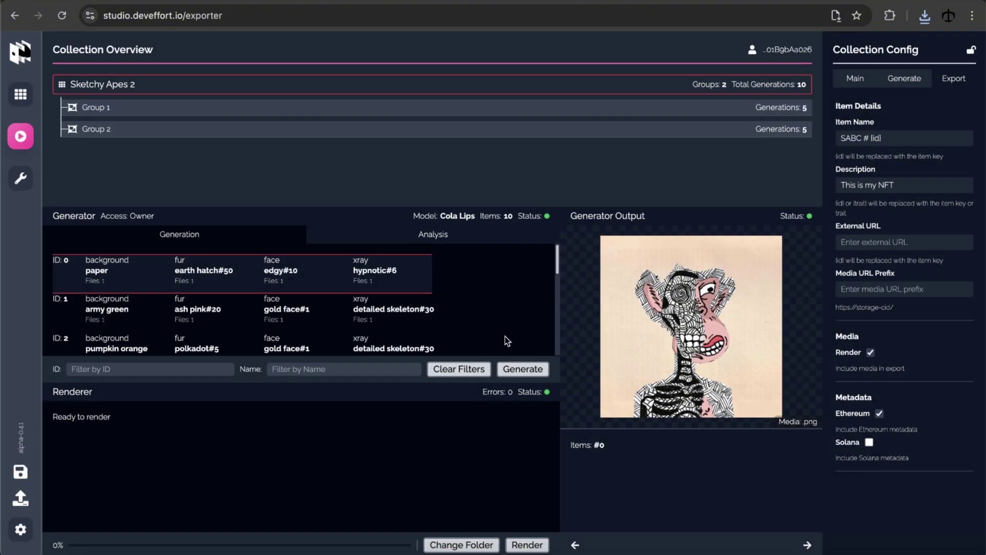
click(21, 472)
click(528, 544)
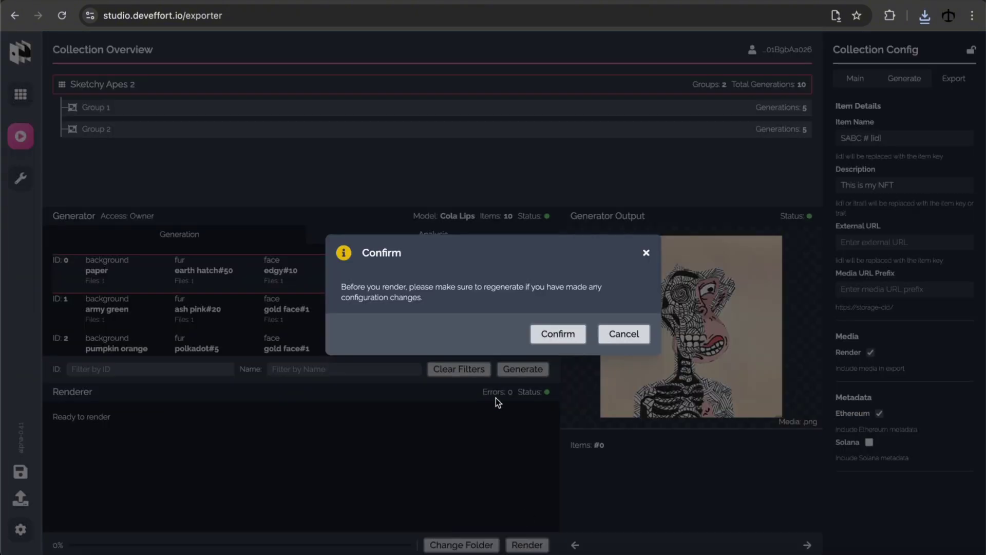
click(553, 336)
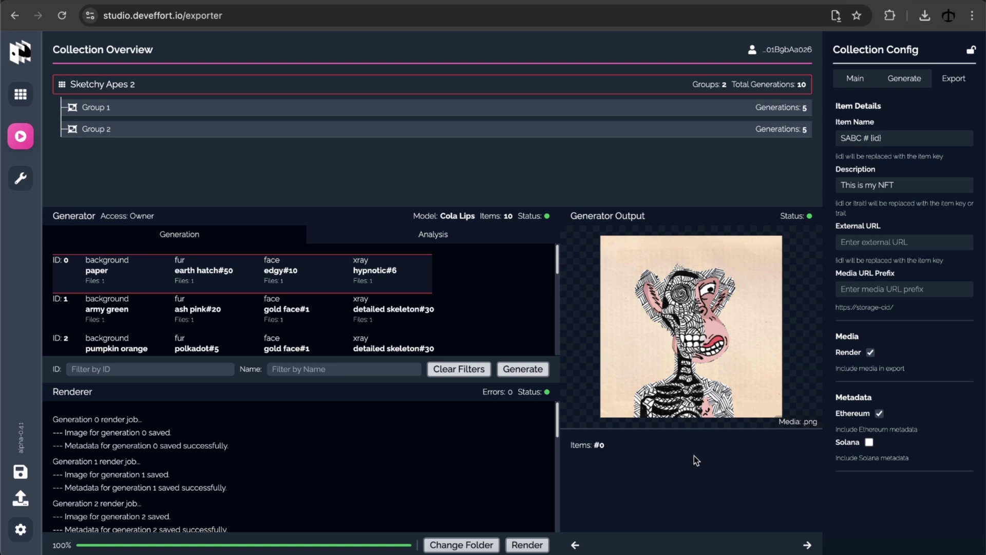
Preview the rendered PNG images in the media folder, starting with 0.png.
double_click(307, 158)
click(309, 159)
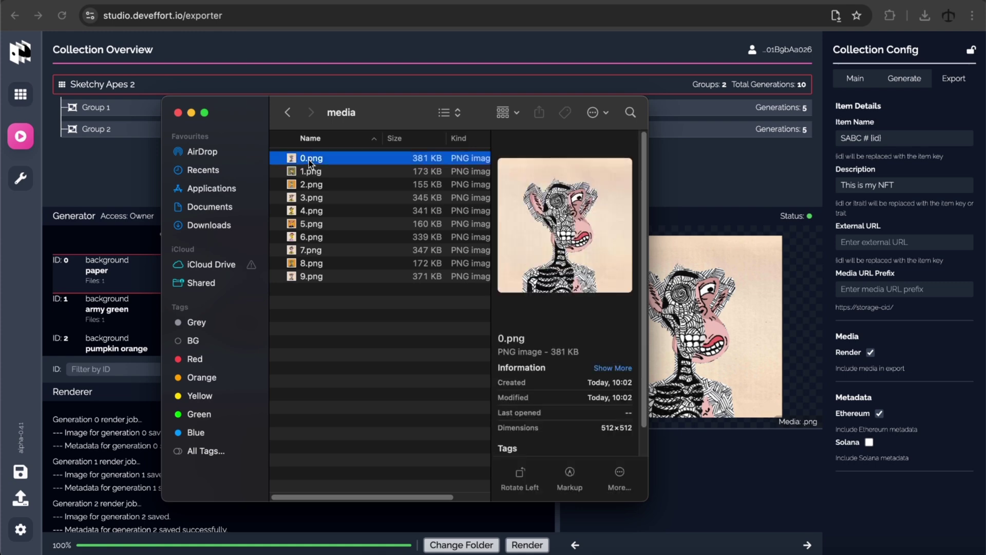
key(space)
key(Down)
key(Down)
key(Down)
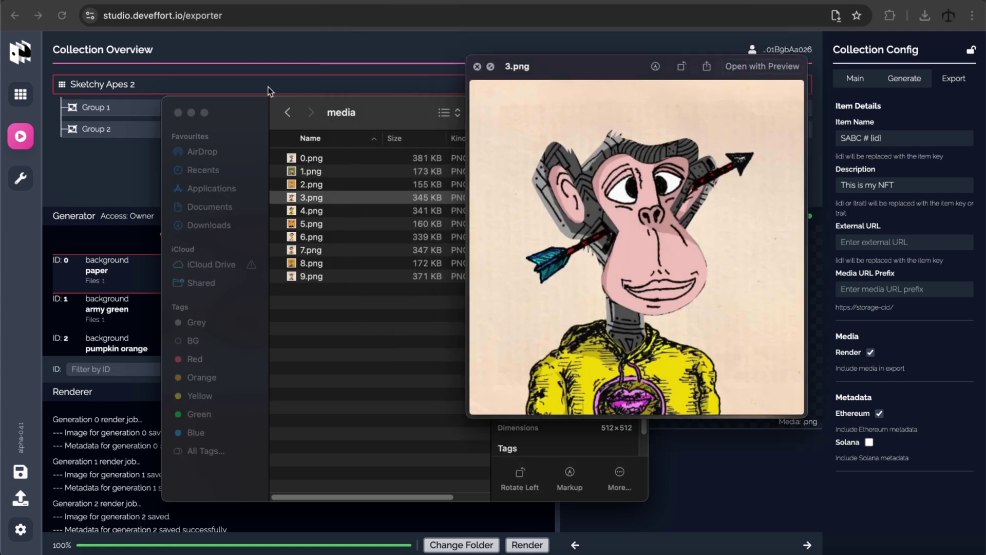
key(space)
click(287, 112)
Inspect the 0.json file in metadata > ethereum, then close Finder.
double_click(320, 171)
click(313, 156)
double_click(314, 159)
click(314, 162)
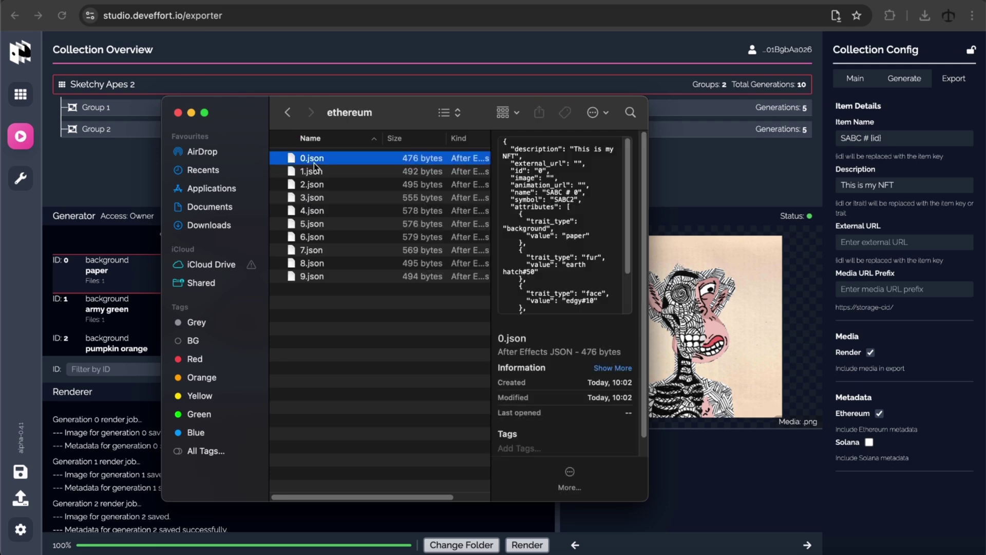
key(space)
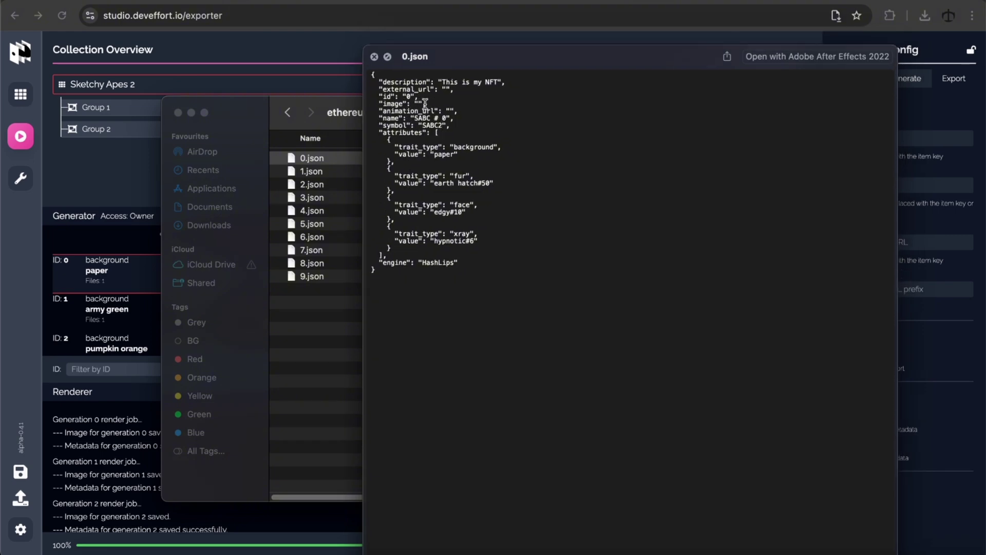
key(super+Tab)
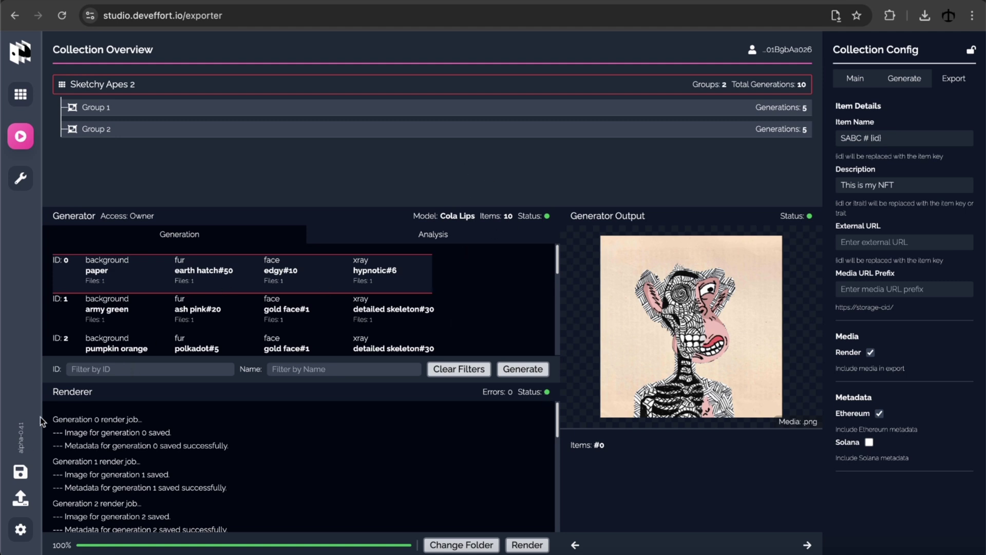
Save the configuration, uncheck Media Render, and clear the Media URL Prefix field.
click(28, 472)
click(872, 353)
click(884, 288)
text(htt)
key(BackSpace)
key(BackSpace)
key(BackSpace)
text(https://test/)
double_click(875, 288)
click(903, 288)
triple_click(880, 289)
key(BackSpace)
Go to the Tools section and switch to the Collection Checker.
click(20, 179)
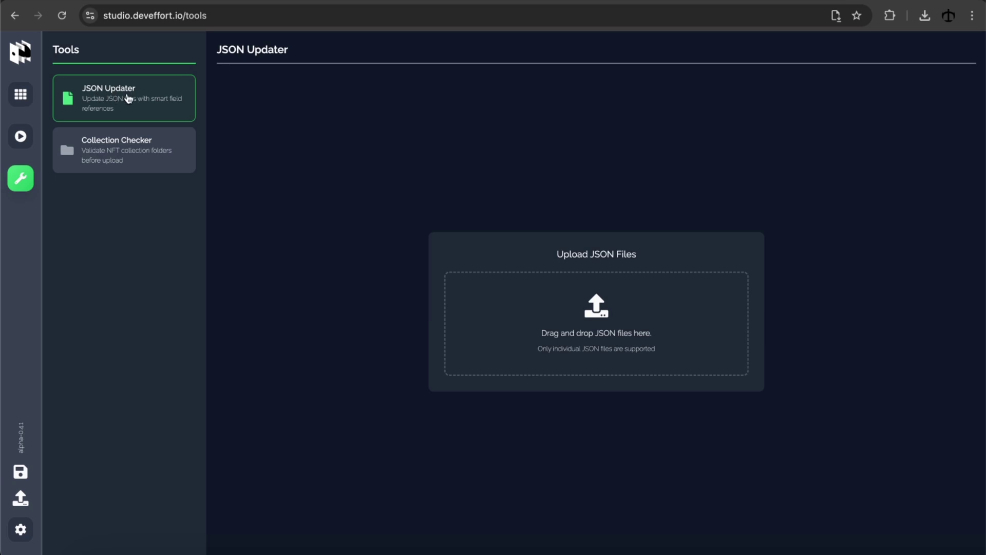
click(128, 152)
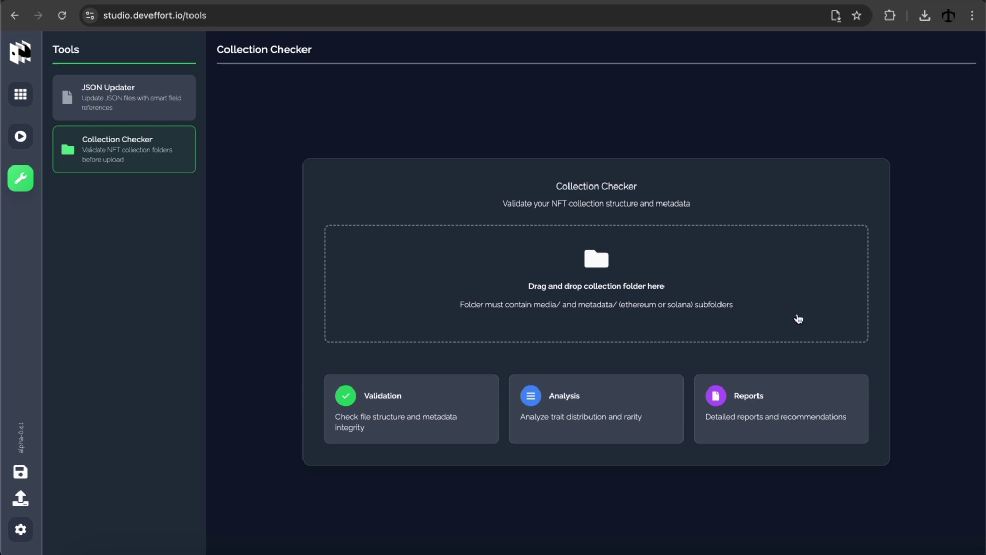
Check the renders folder, showing 20 missing-image errors, and toggle the 10 warnings on and off.
drag(985, 257, 570, 297)
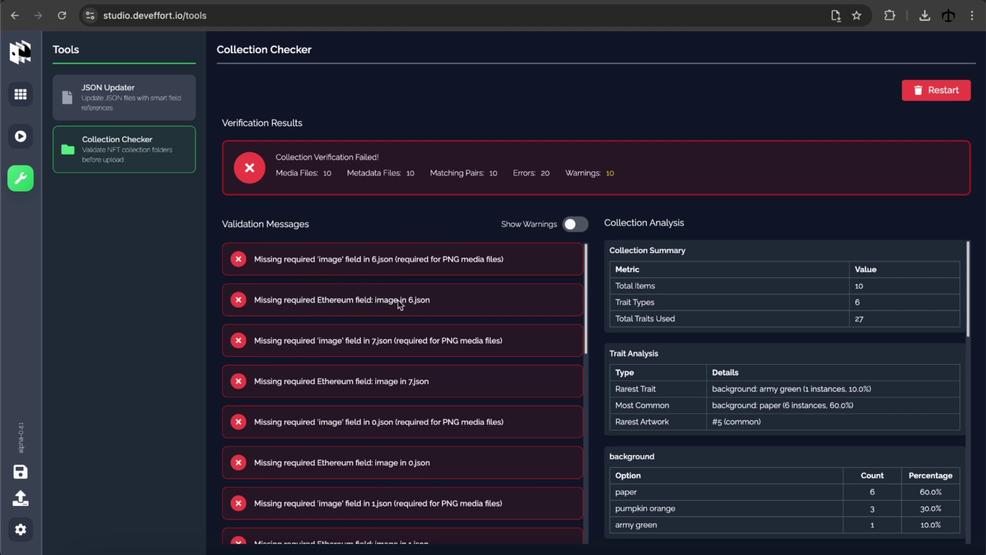
click(570, 225)
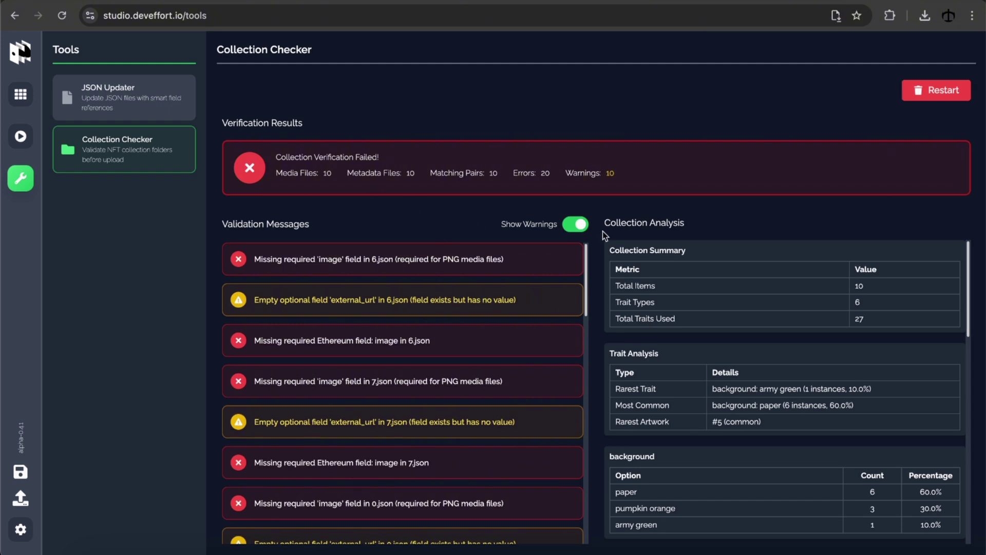
click(578, 226)
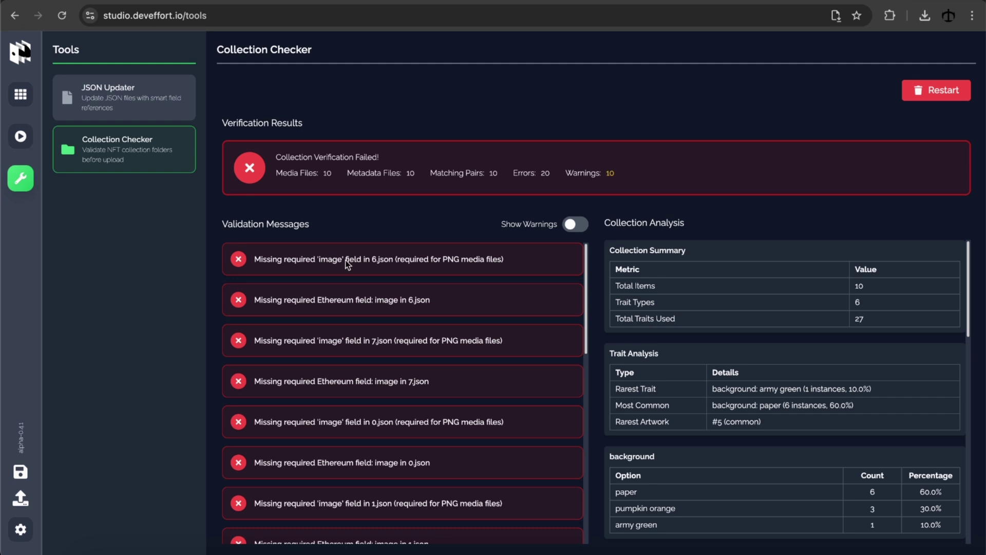
scroll(375, 300, down, 1)
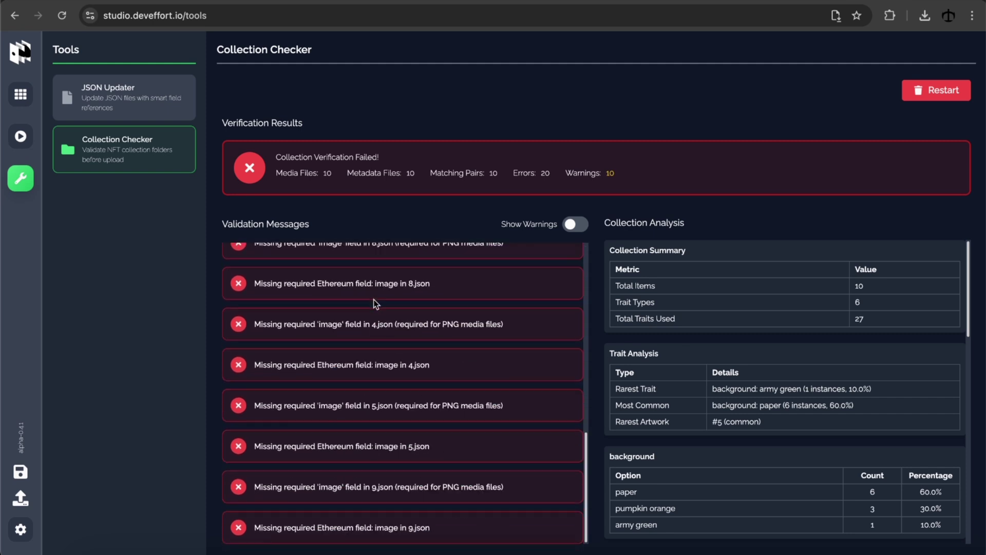
scroll(375, 300, up, 1)
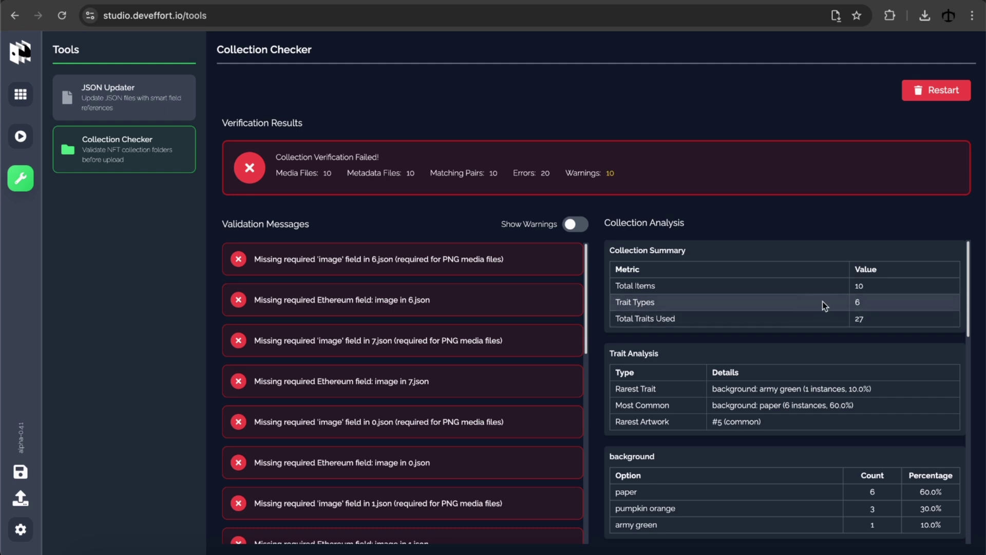
scroll(822, 302, down, 1)
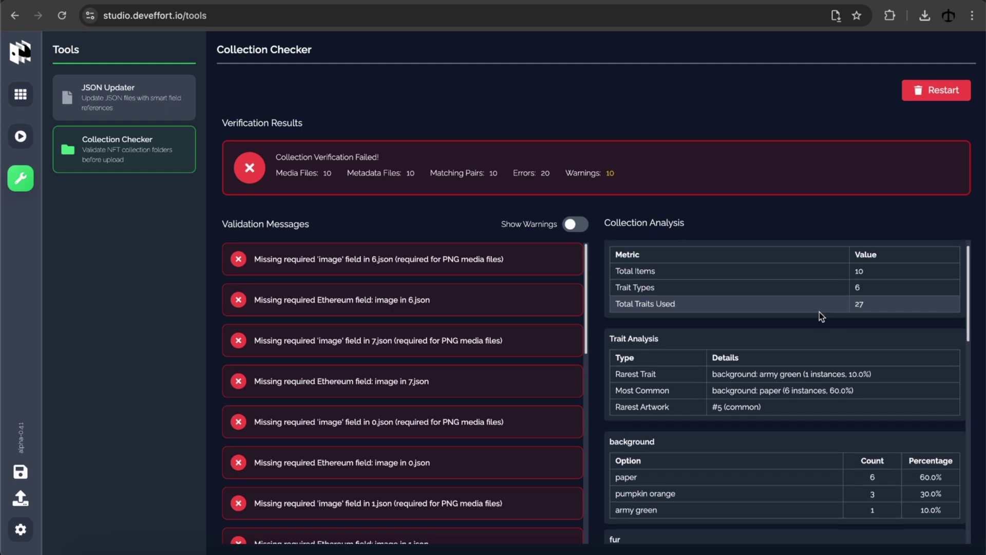
scroll(819, 312, down, 4)
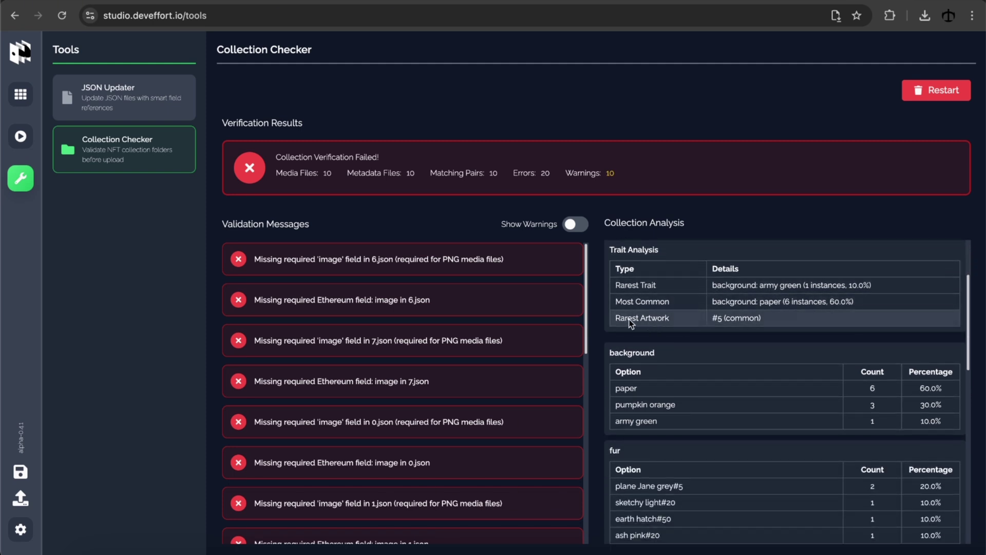
scroll(701, 319, up, 1)
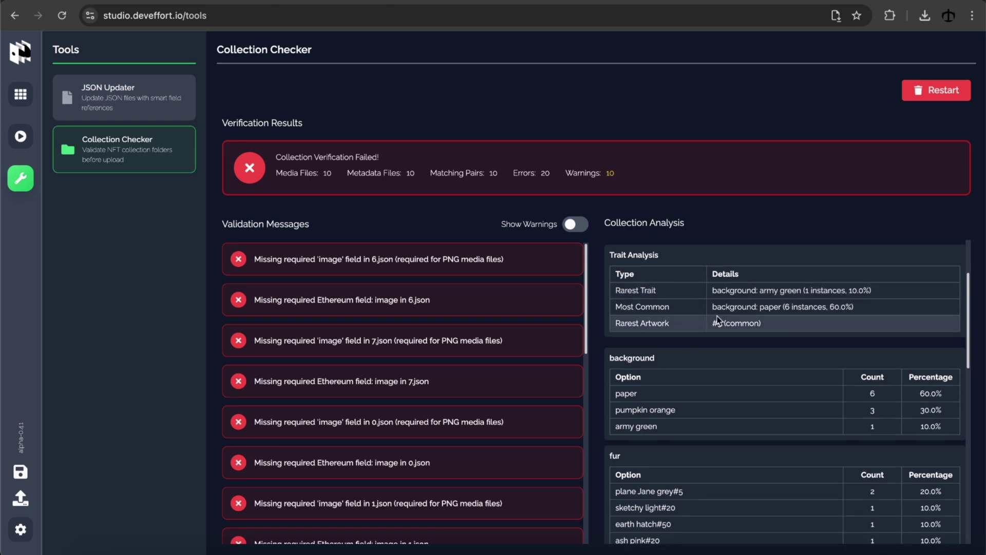
scroll(717, 316, up, 2)
scroll(710, 366, down, 1)
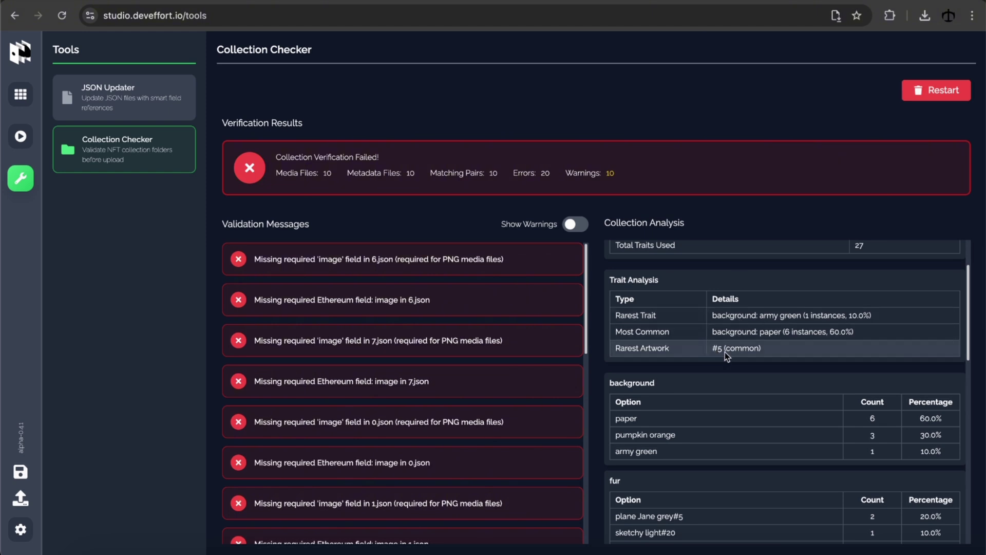
scroll(727, 343, down, 1)
scroll(728, 334, down, 2)
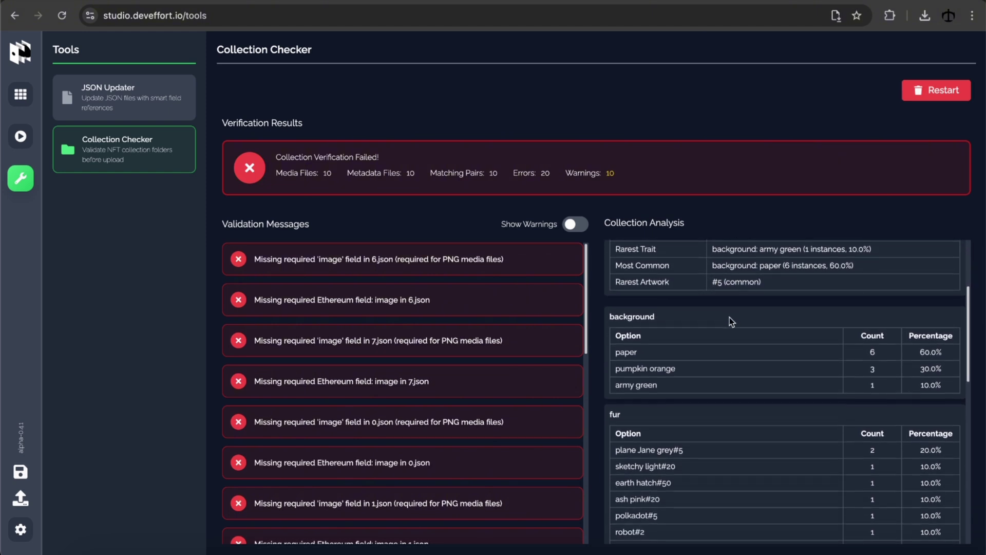
scroll(729, 319, down, 3)
scroll(729, 322, up, 1)
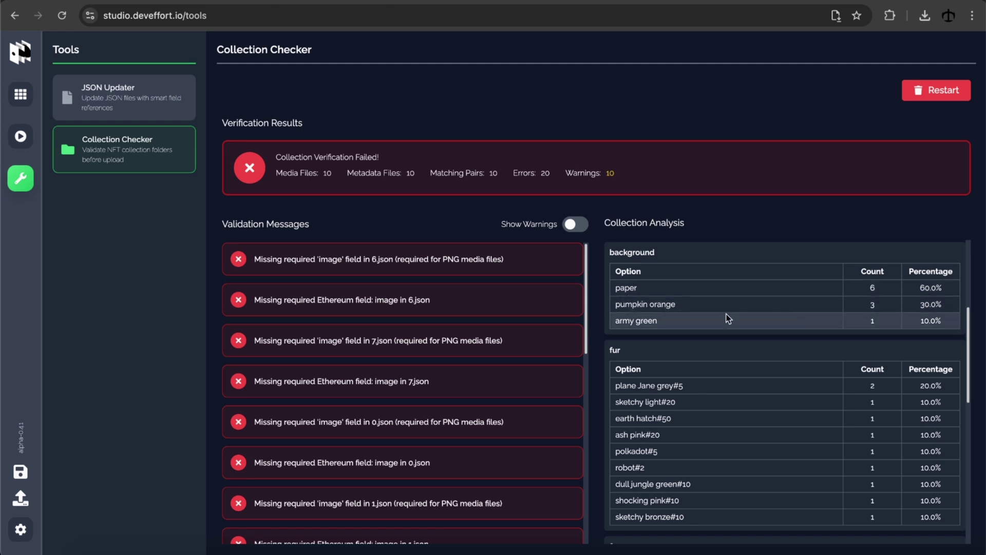
scroll(909, 334, down, 2)
scroll(890, 325, down, 6)
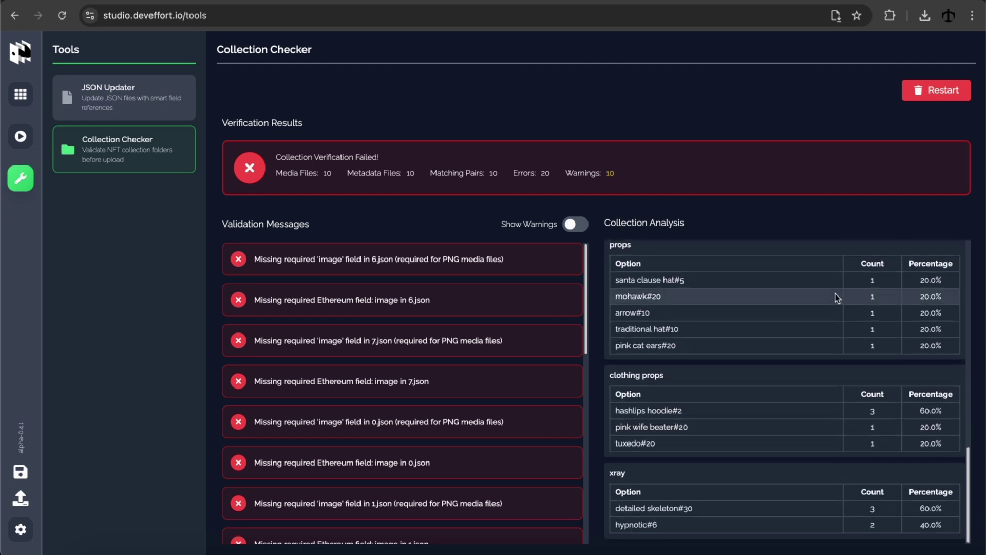
scroll(804, 365, up, 6)
scroll(803, 364, up, 6)
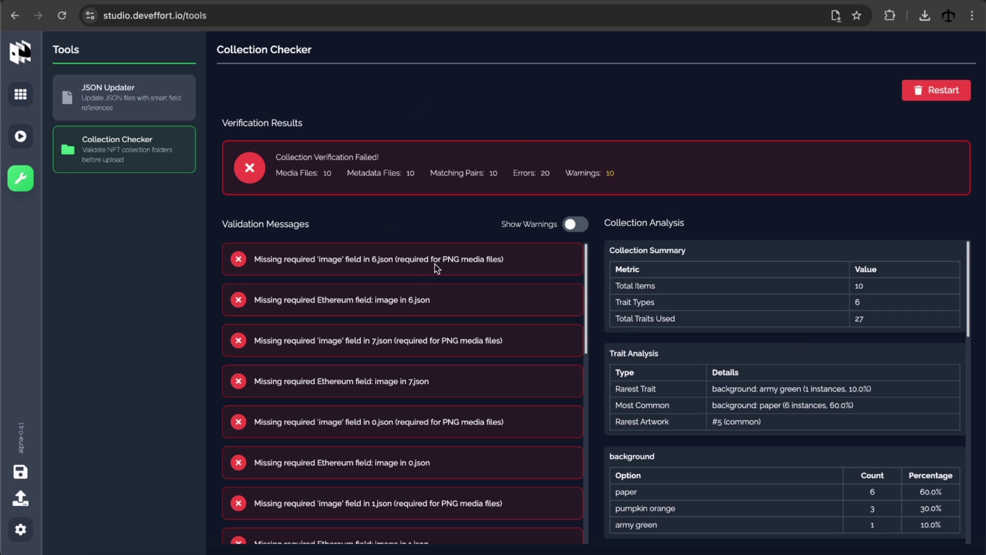
Upload the ten metadata JSON files to JSON Updater and delete the leftover image field row.
click(116, 104)
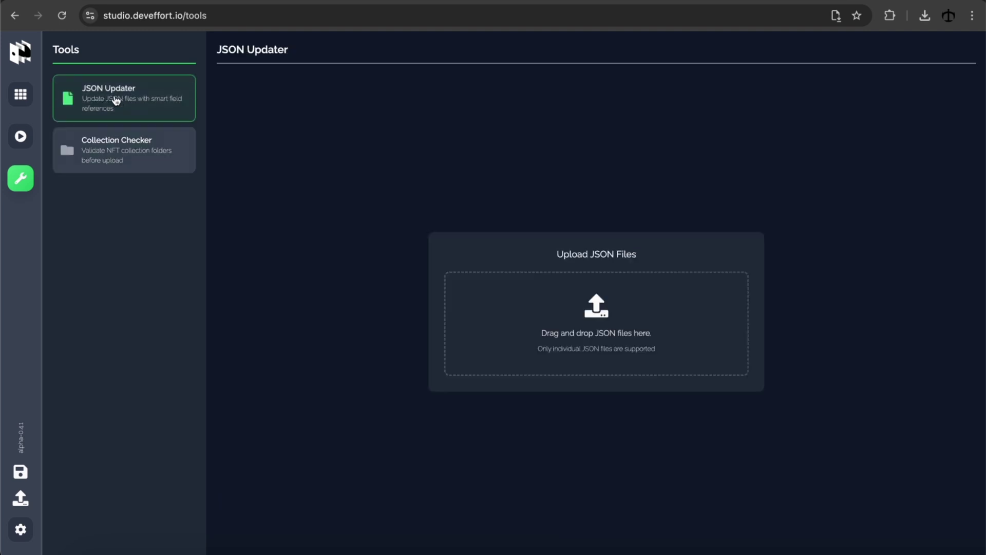
drag(887, 209, 533, 320)
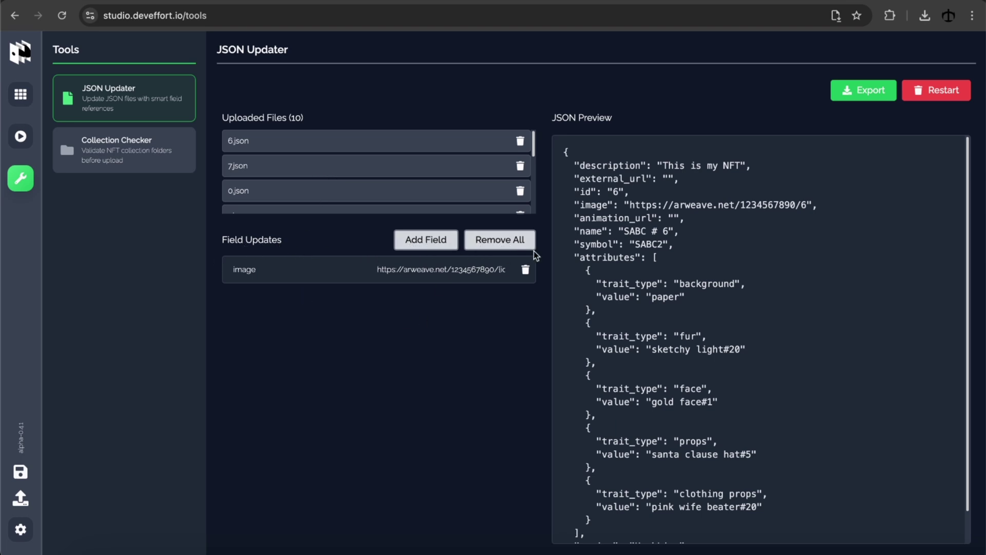
triple_click(457, 269)
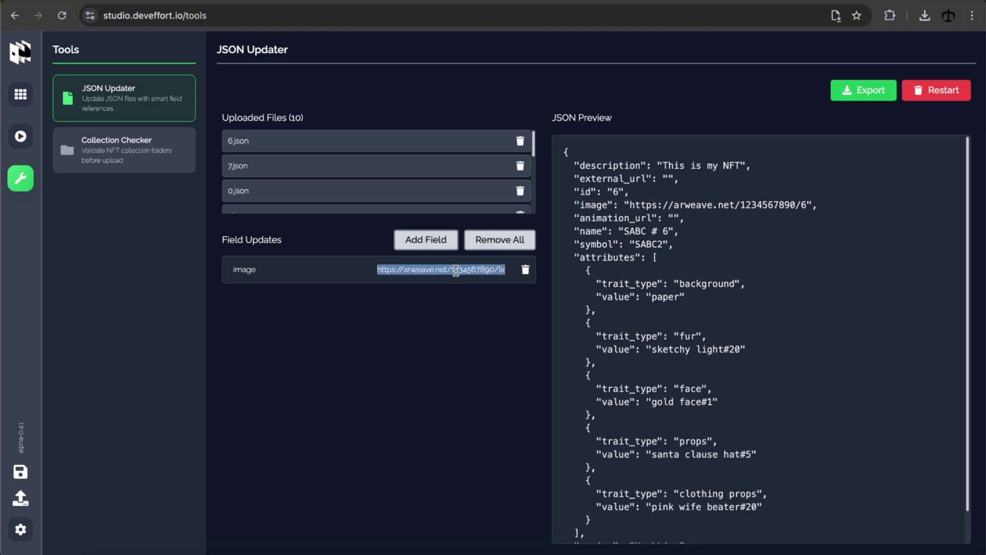
key(BackSpace)
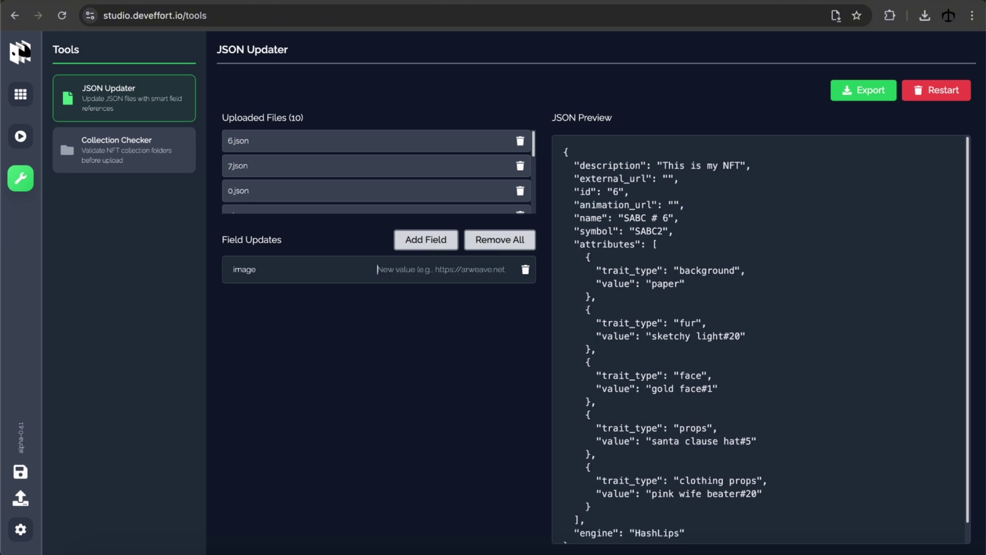
click(302, 272)
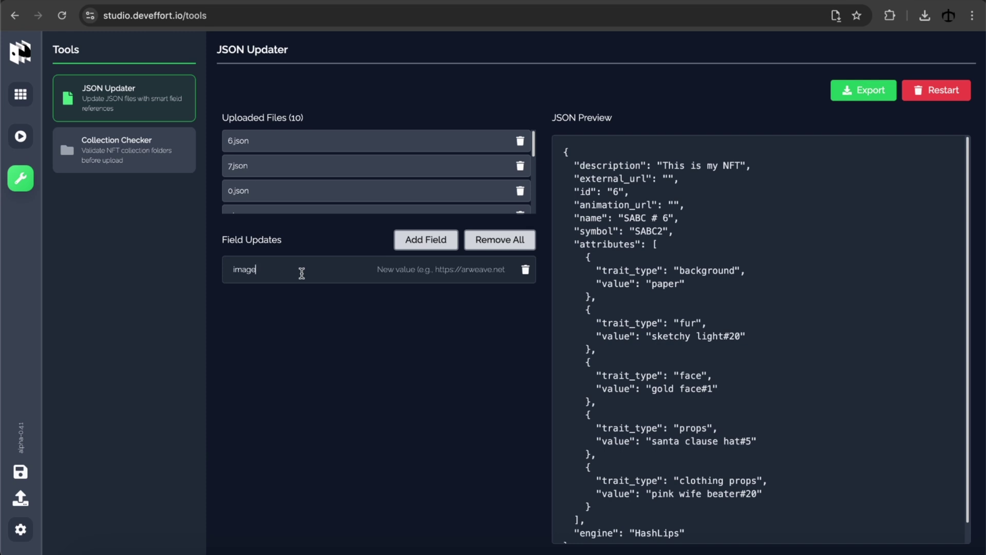
click(525, 270)
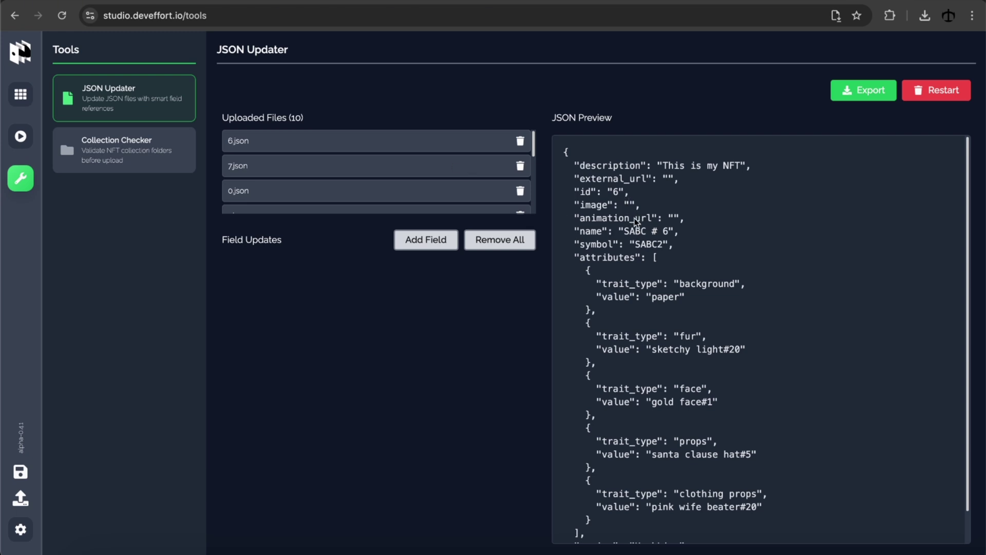
Add two field updates with the paths 'image' and 'engine'.
click(429, 246)
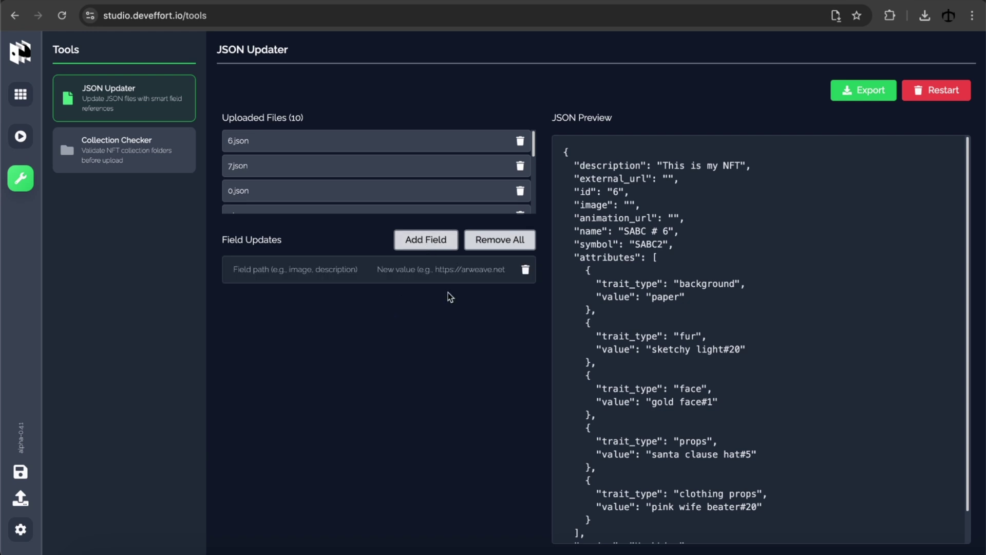
text(image)
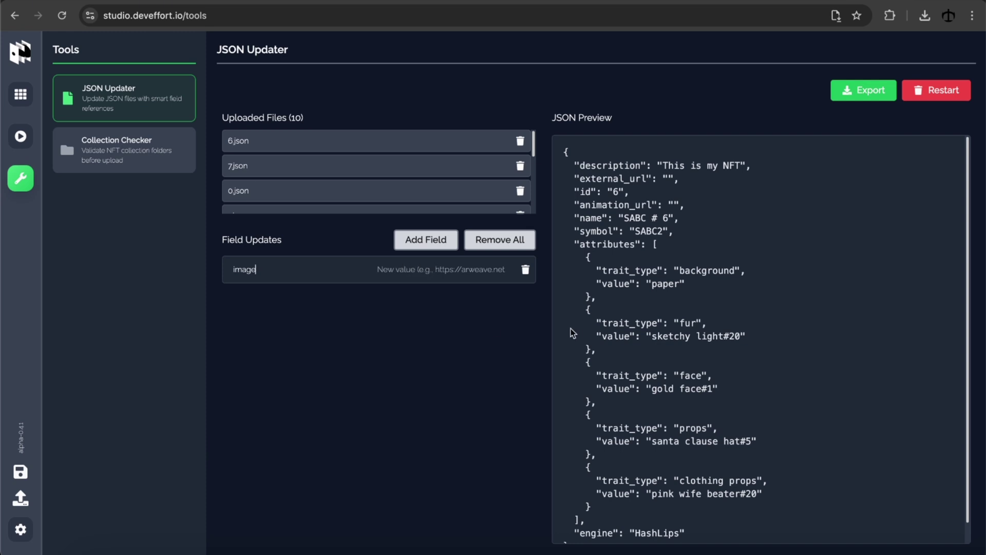
scroll(569, 328, down, 2)
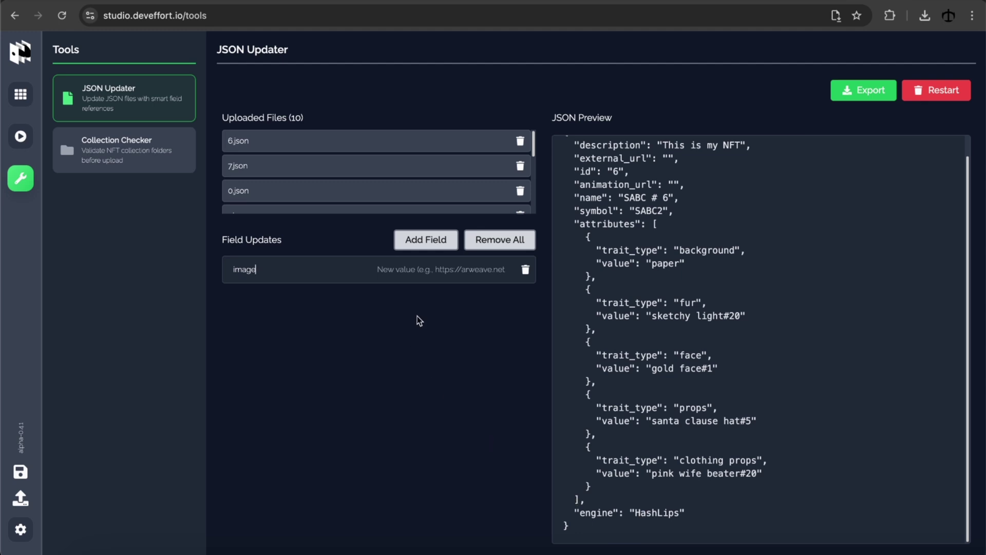
click(423, 240)
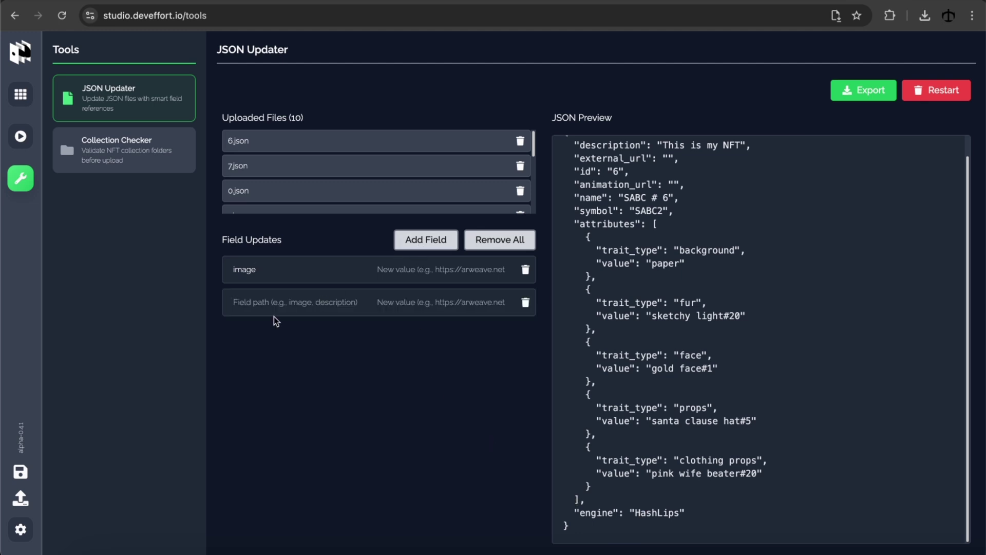
text(engine)
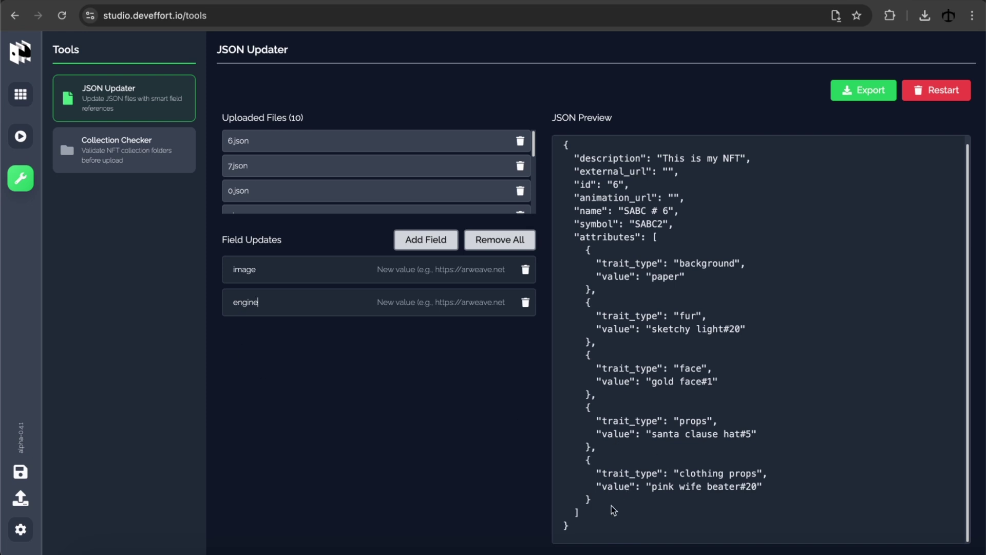
scroll(619, 368, up, 1)
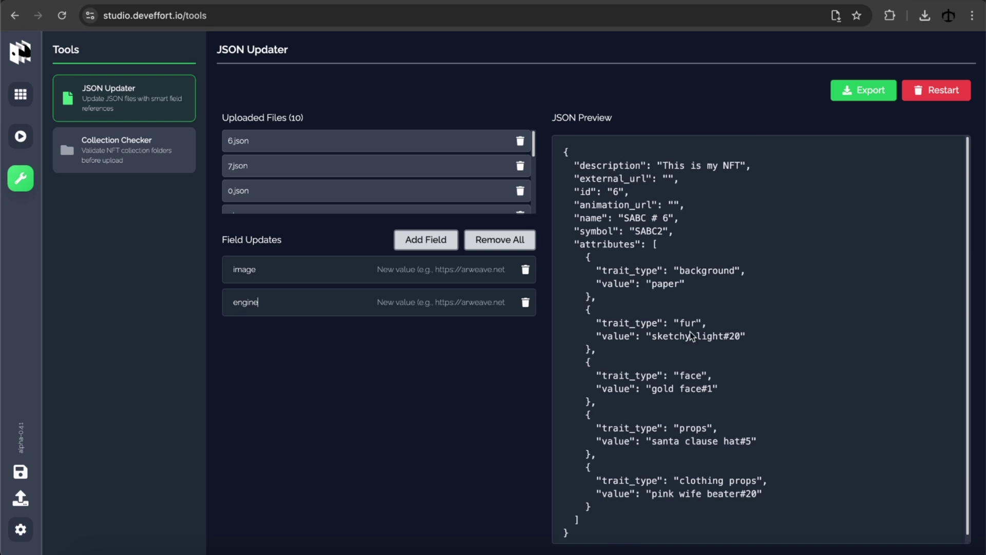
click(392, 274)
text(h)
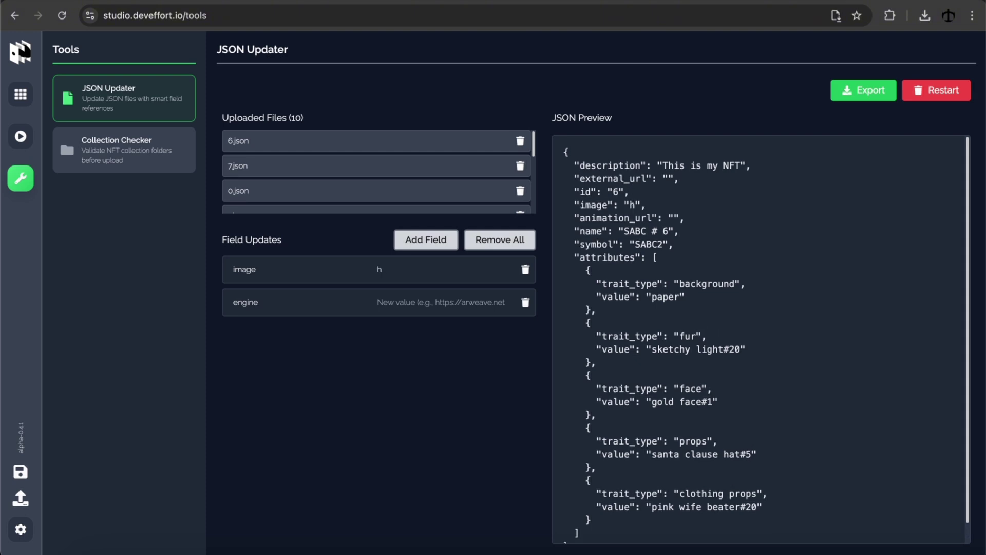
text(ttps://32141241241)
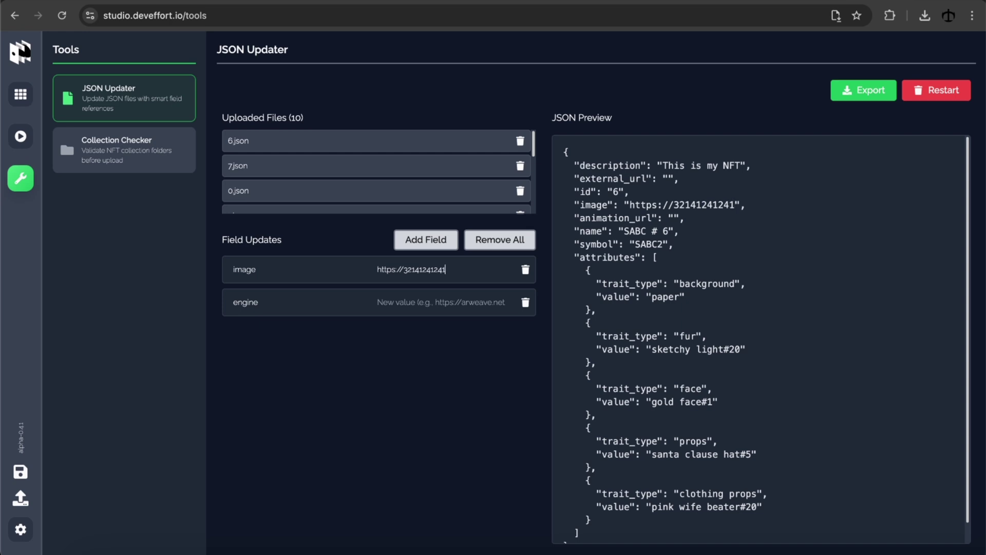
text(413241324/)
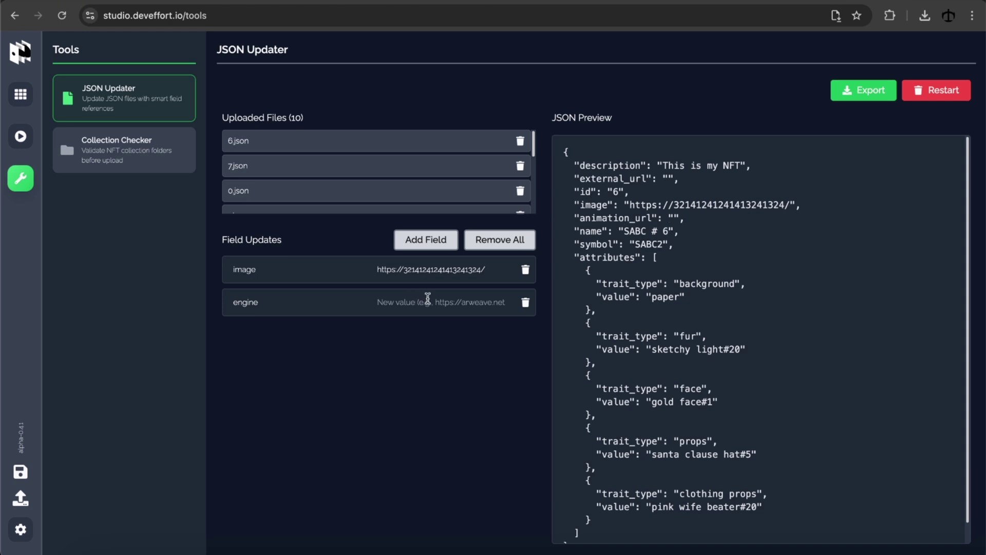
text({}ud)
key(BackSpace)
key(BackSpace)
text(id)
text(.png)
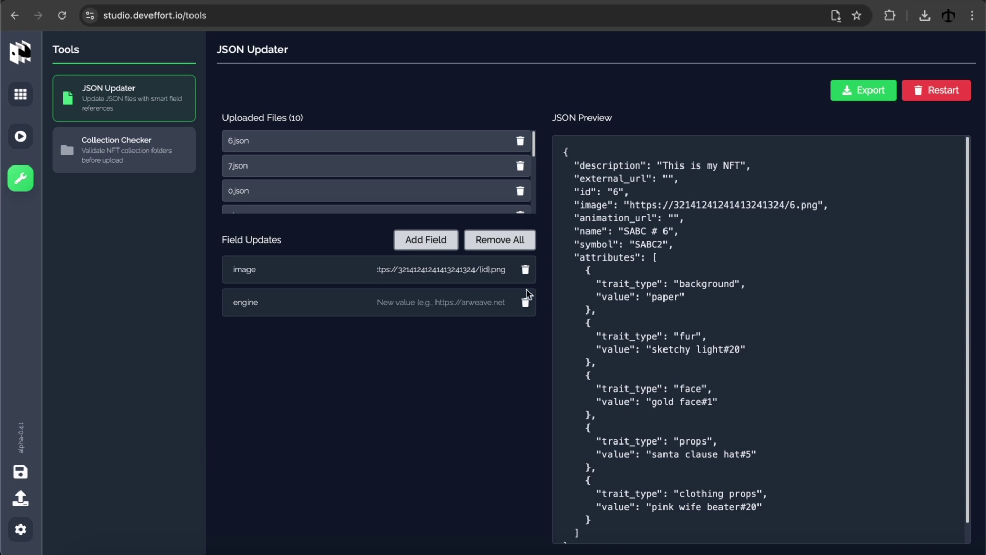
click(624, 246)
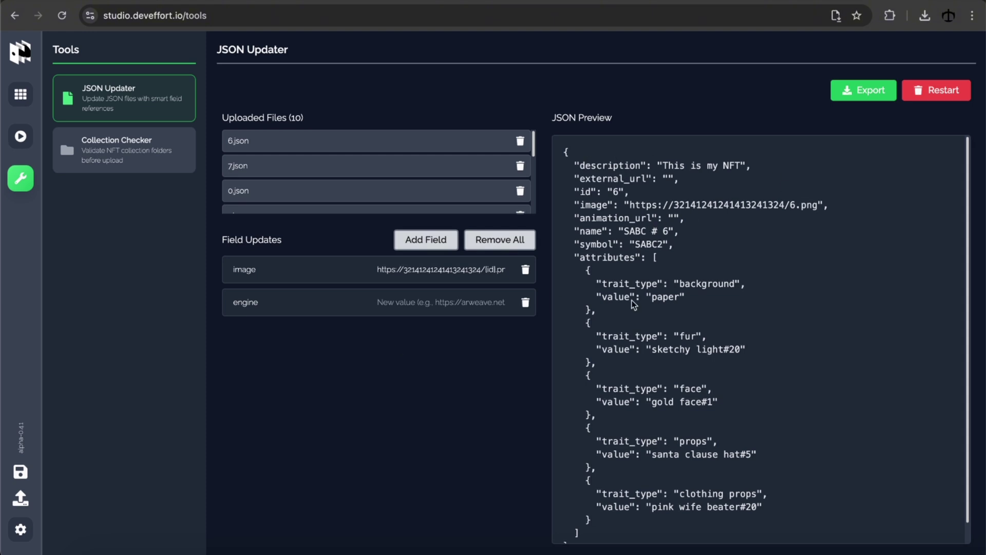
scroll(421, 153, down, 2)
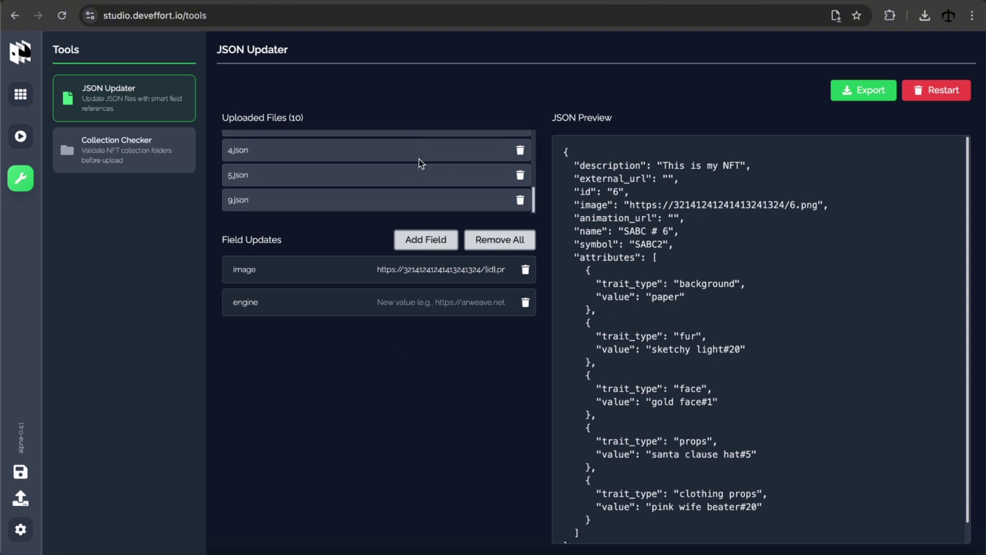
scroll(422, 168, up, 2)
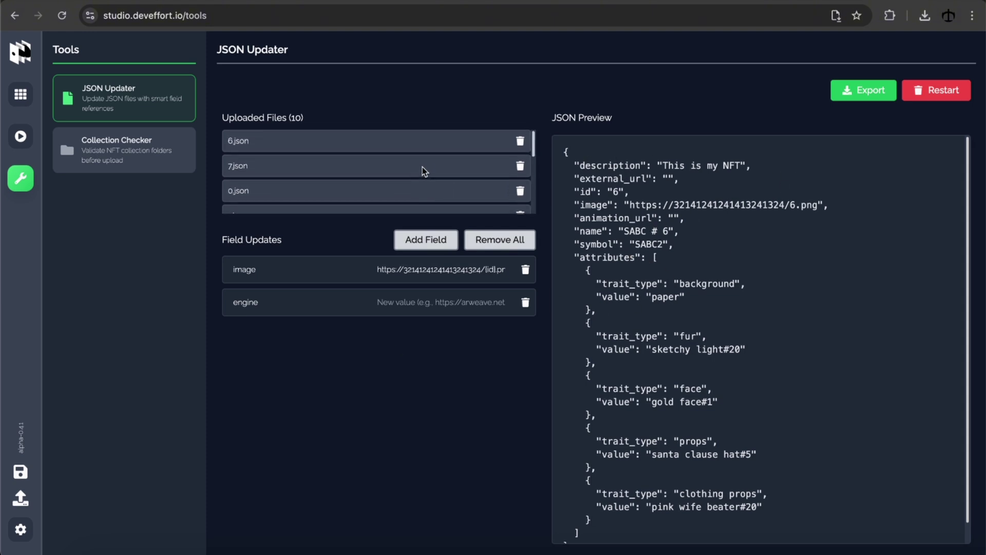
Export the updated JSON files as processed-json-files.zip and check the download in Finder.
click(859, 93)
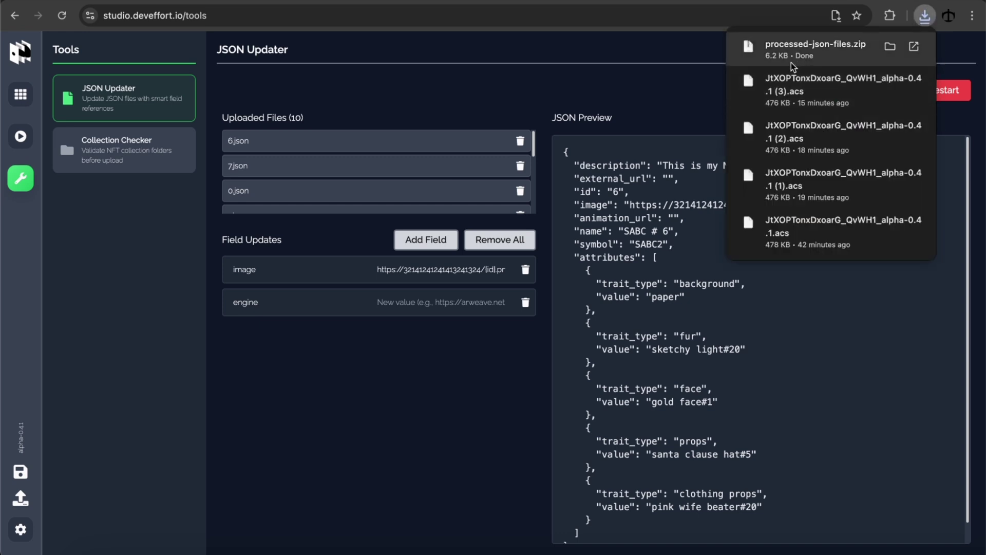
click(888, 48)
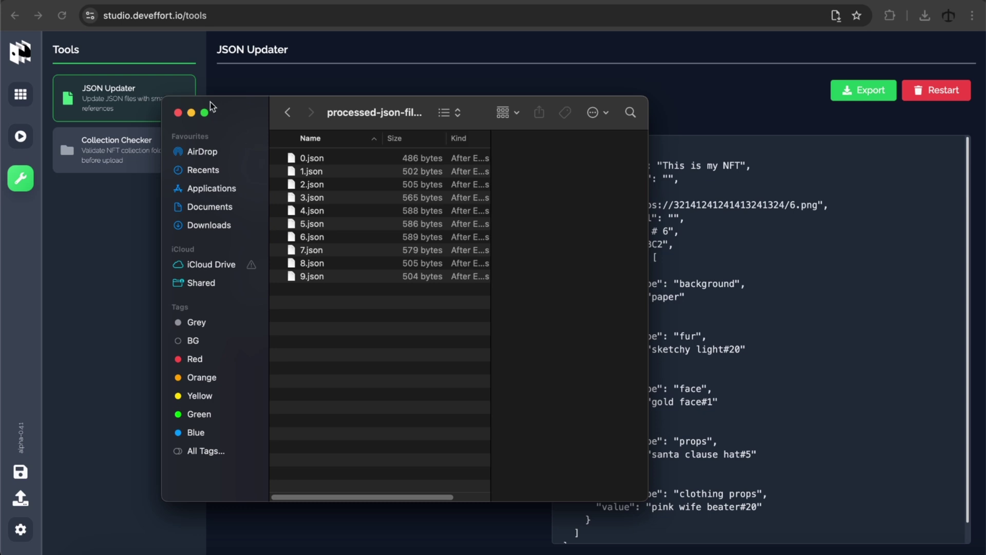
click(178, 113)
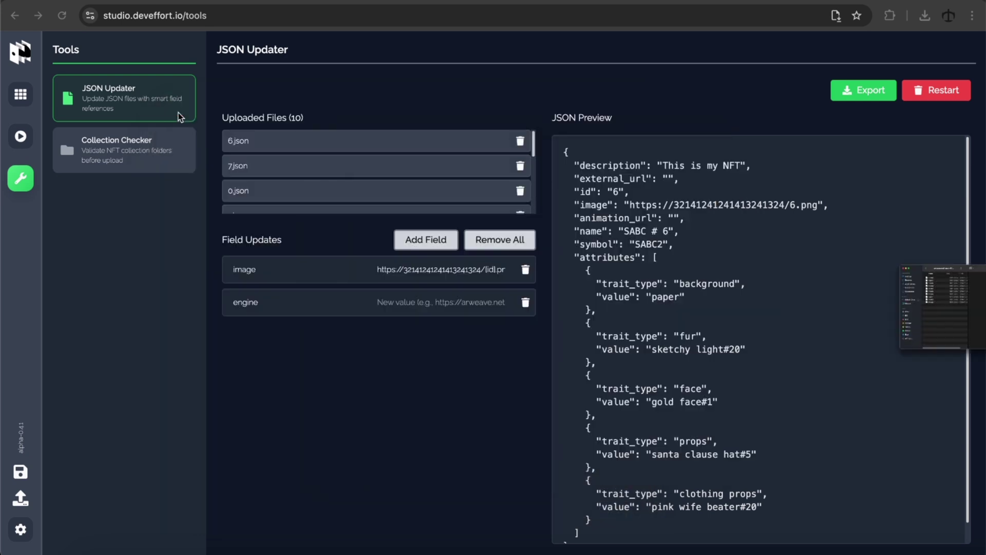
Drop the renders folder into the Collection Checker to re-validate the collection.
click(128, 149)
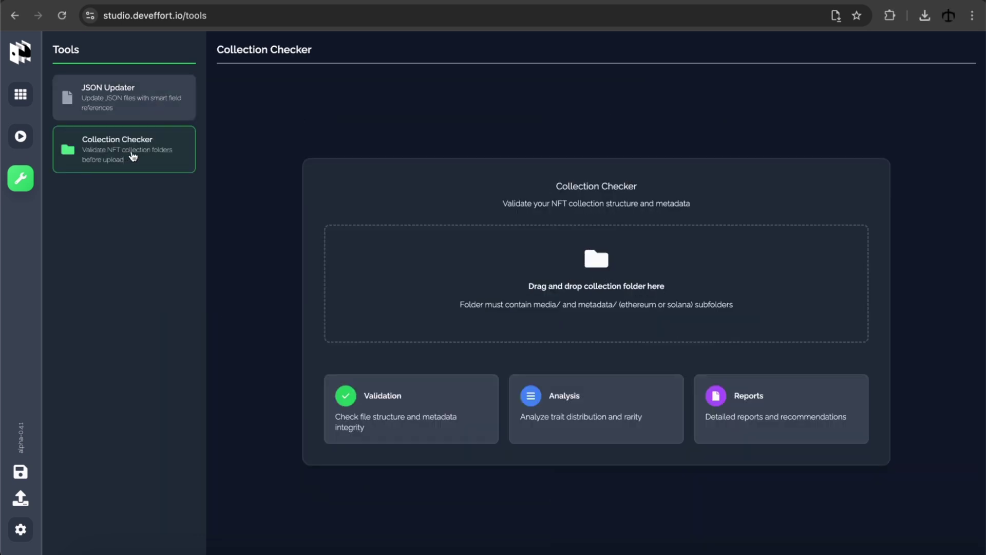
drag(985, 257, 557, 270)
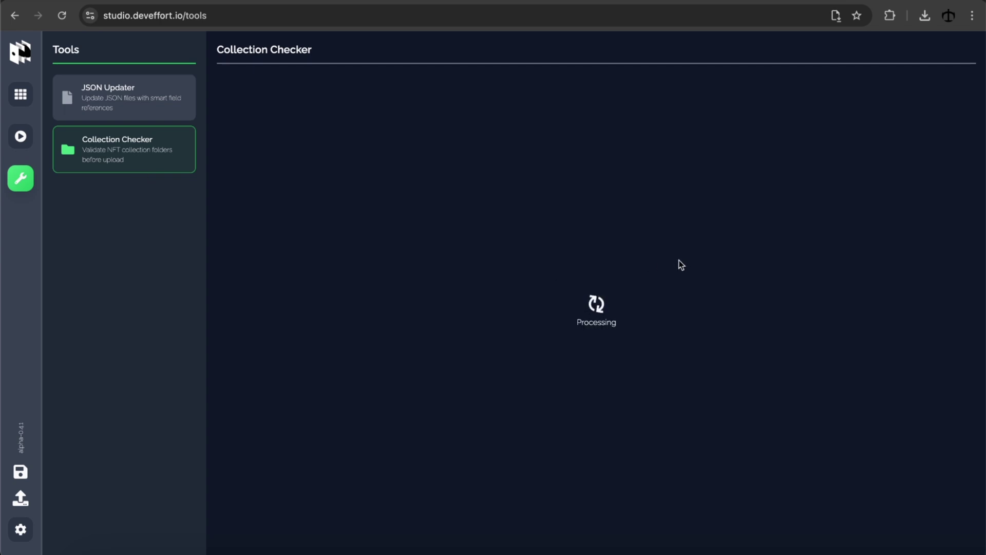